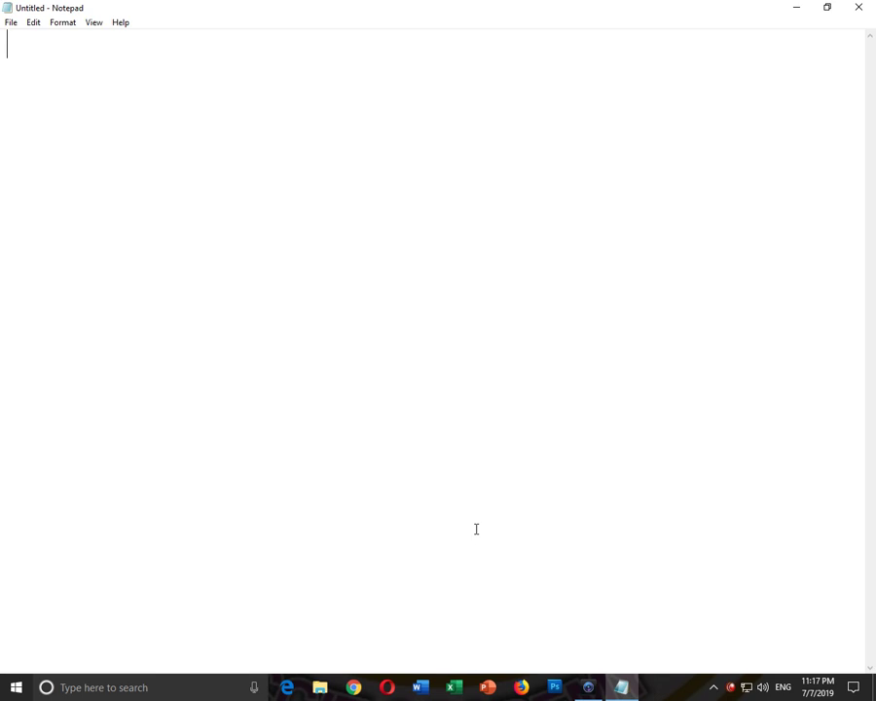
Write the heading "How to Download any File/Notes/Assignment/Text Book Free from google" on the first line and start a new line
type("How to Donwnload any File")
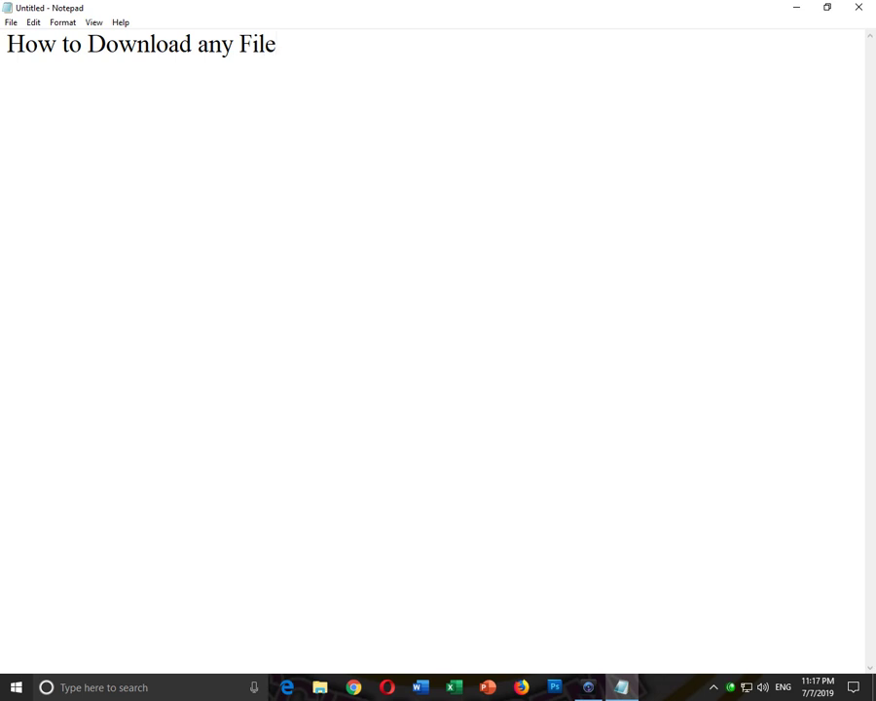
type("/Notes")
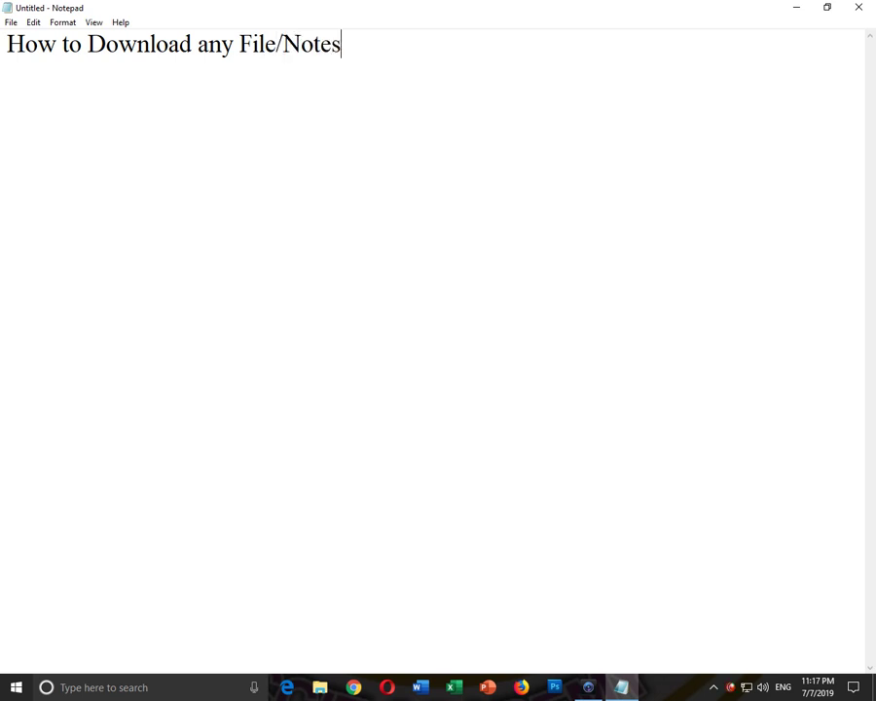
type("/Assignemt")
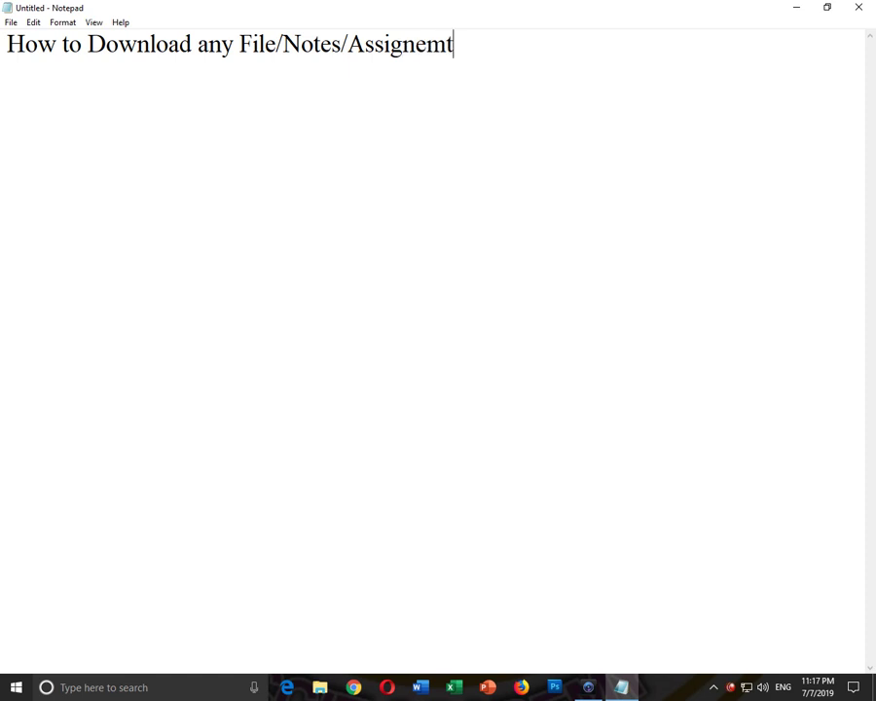
key("BackSpace")
key("BackSpace")
key("BackSpace")
key("BackSpace")
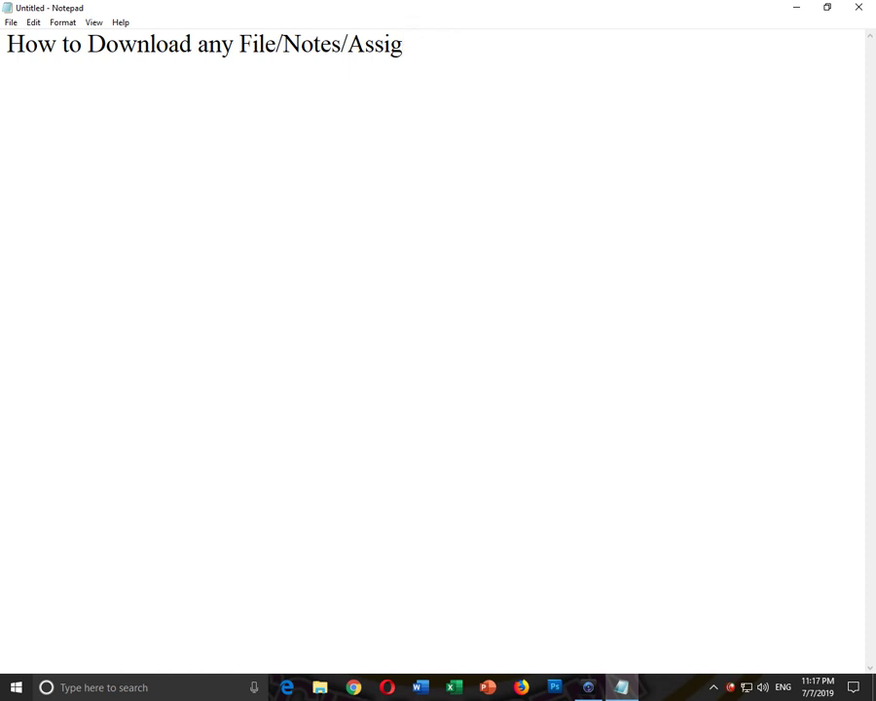
type("nment")
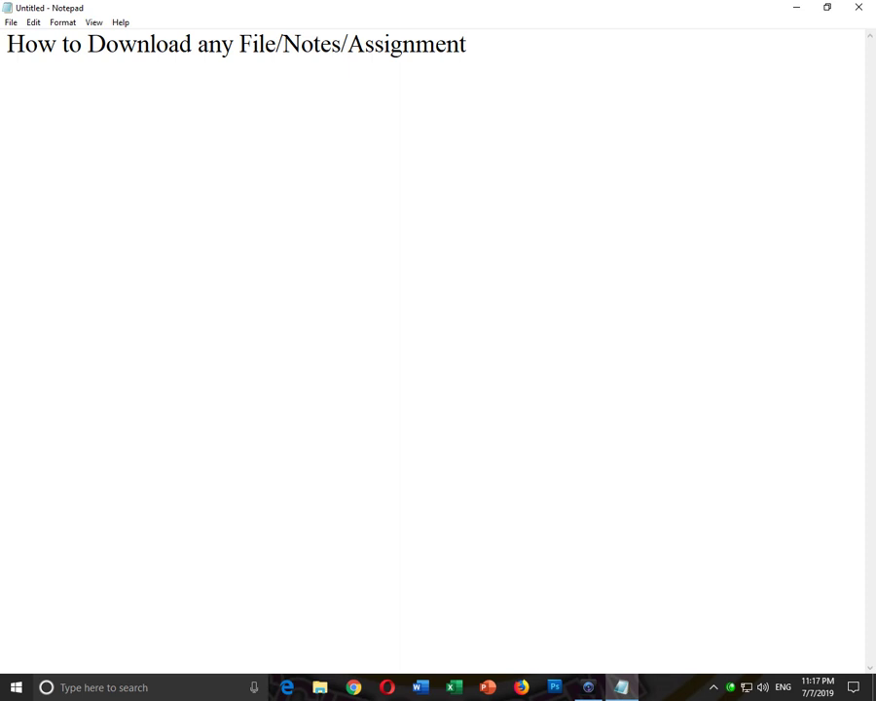
type("/Text Book")
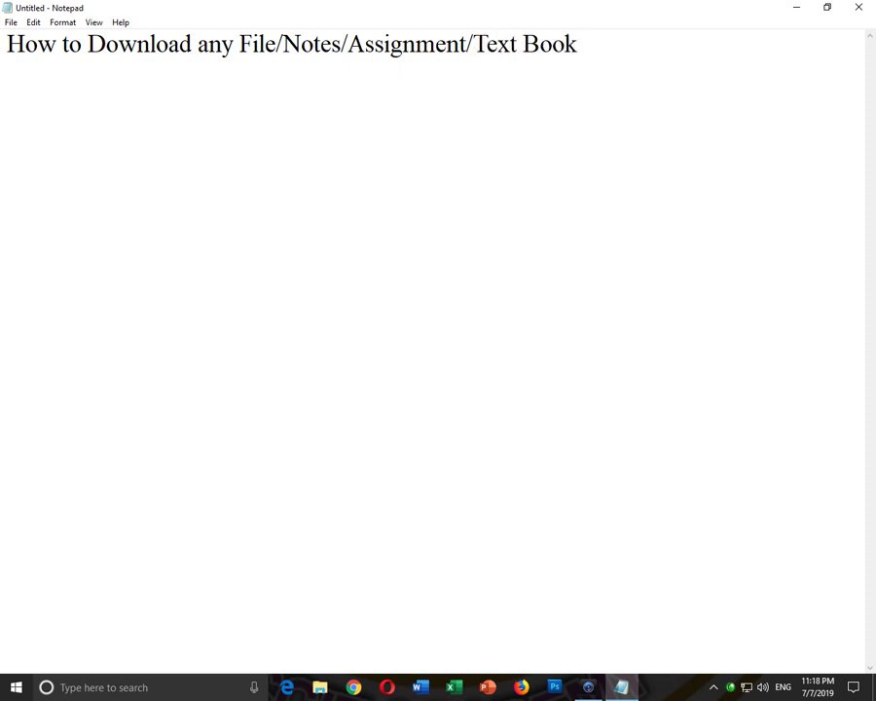
type(" Free from google")
key("Return")
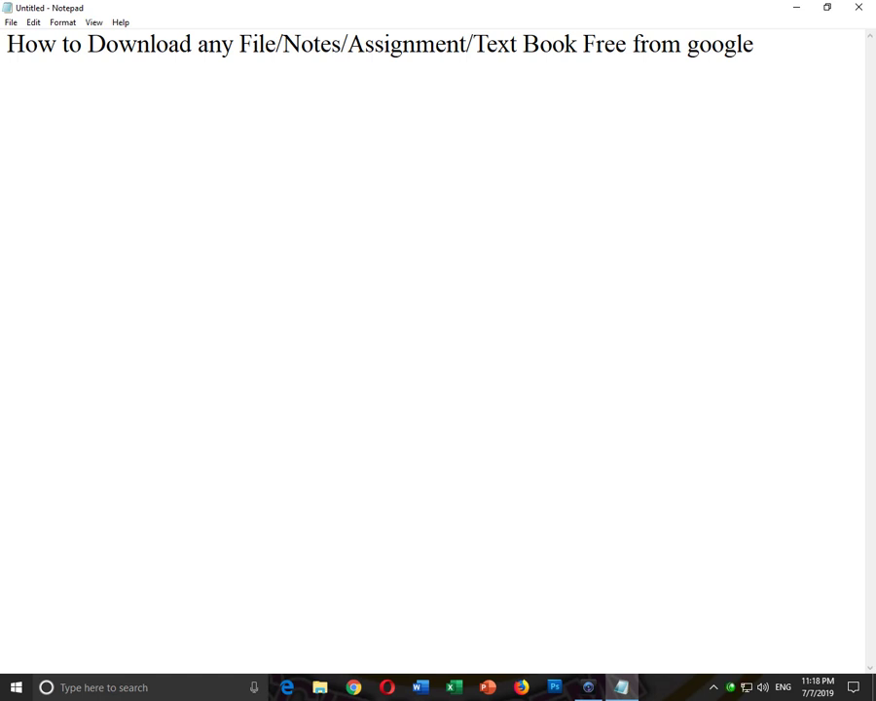
Enter "MS Word" followed by the extensions "DOC/DOCx" on the line below the heading
type("MSw")
key("BackSpace")
key("BackSpace")
key("BackSpace")
type("S Word")
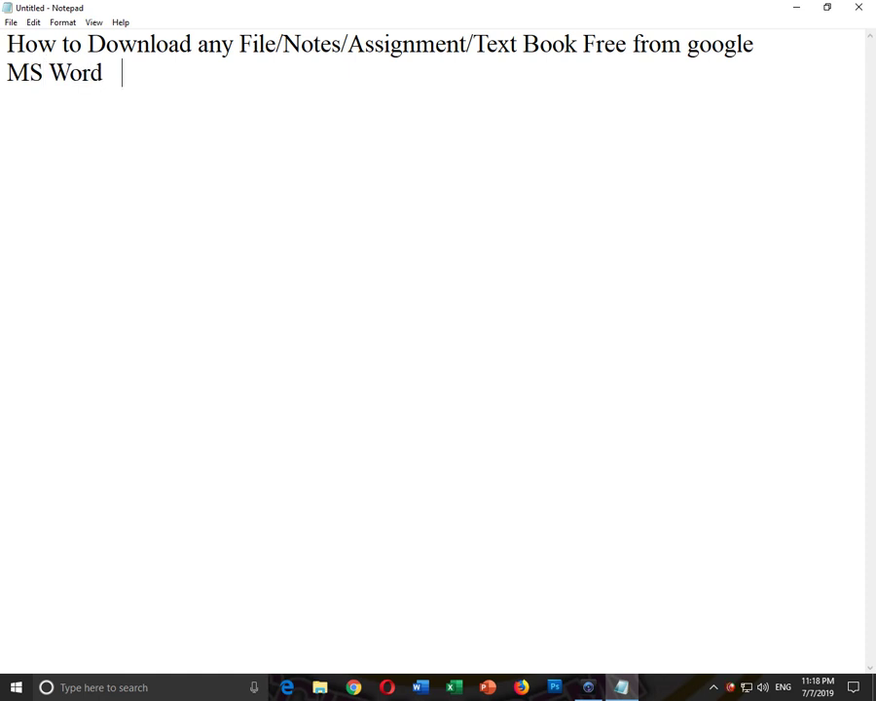
type("   DOC/DOCS")
key("BackSpace")
type("x")
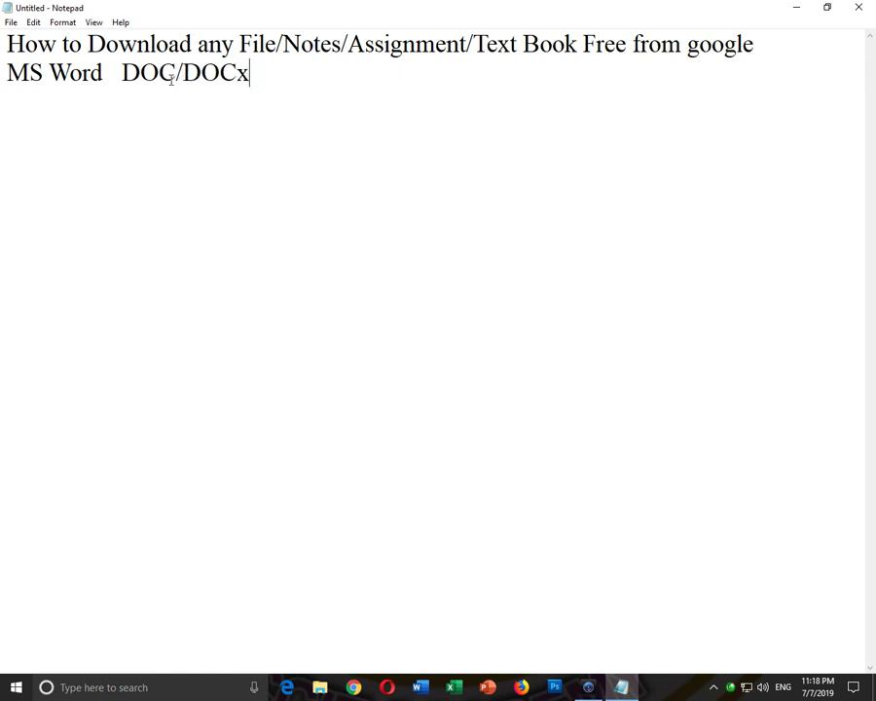
Split "/DOCx" onto its own line and complete the Word line as "MS Word .DOC Office 97/2000/2003", spaced in columns
left_click_drag(178, 73, 121, 73)
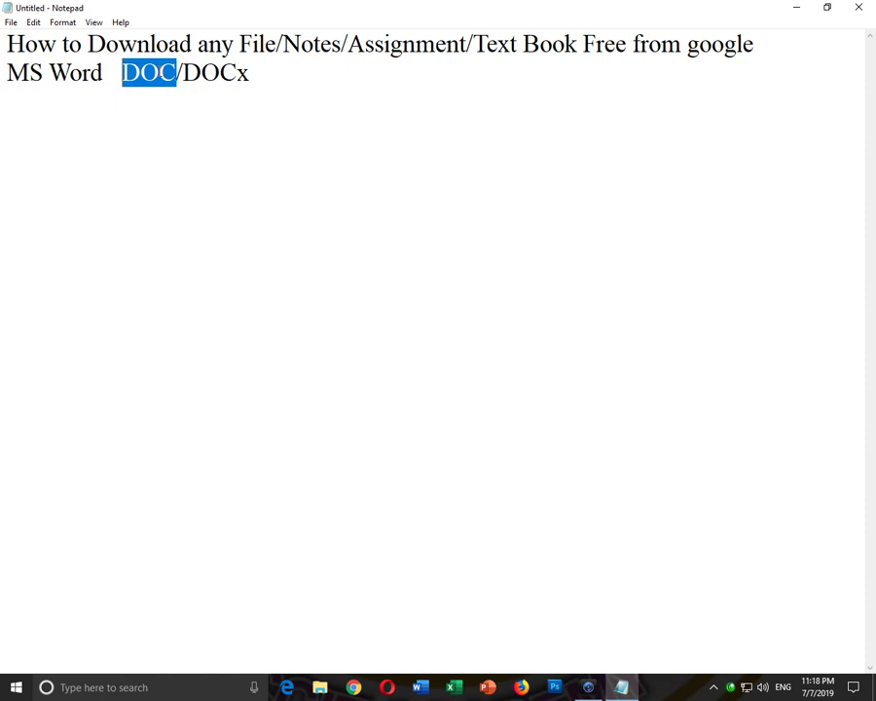
left_click(177, 72)
key("Return")
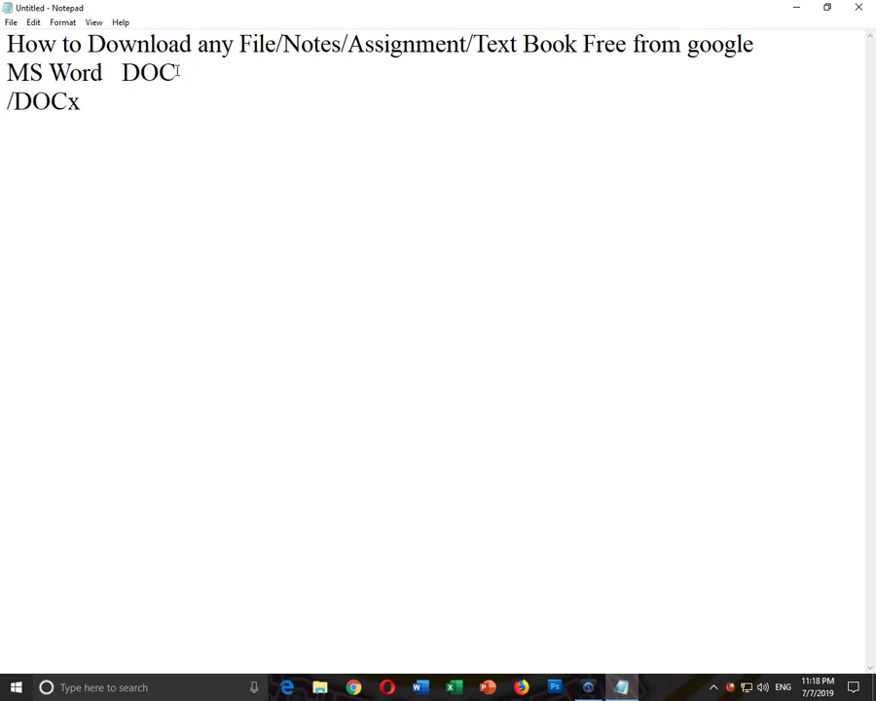
type("Office 97")
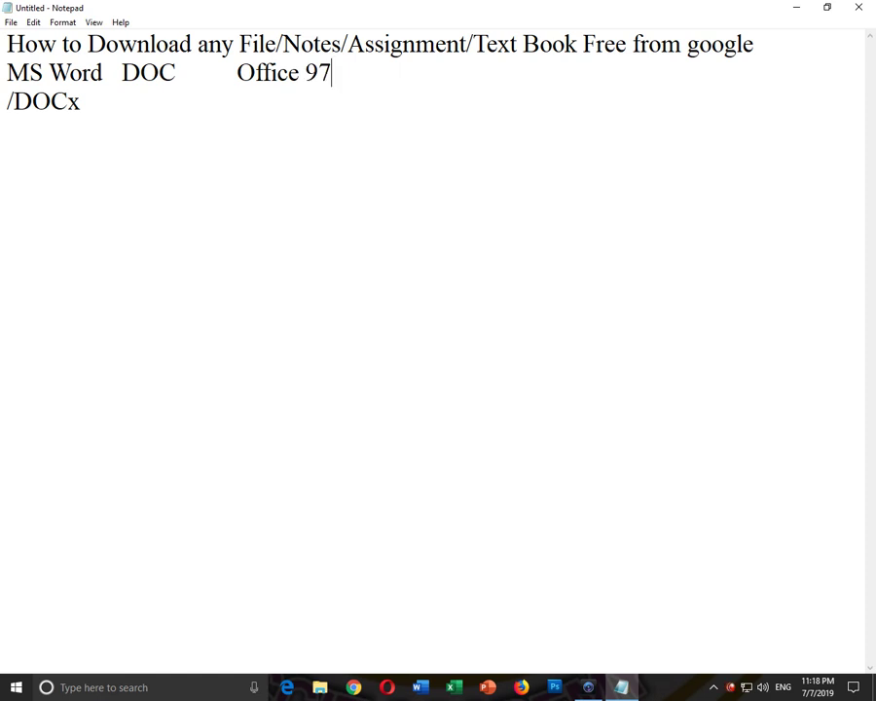
type("/2000")
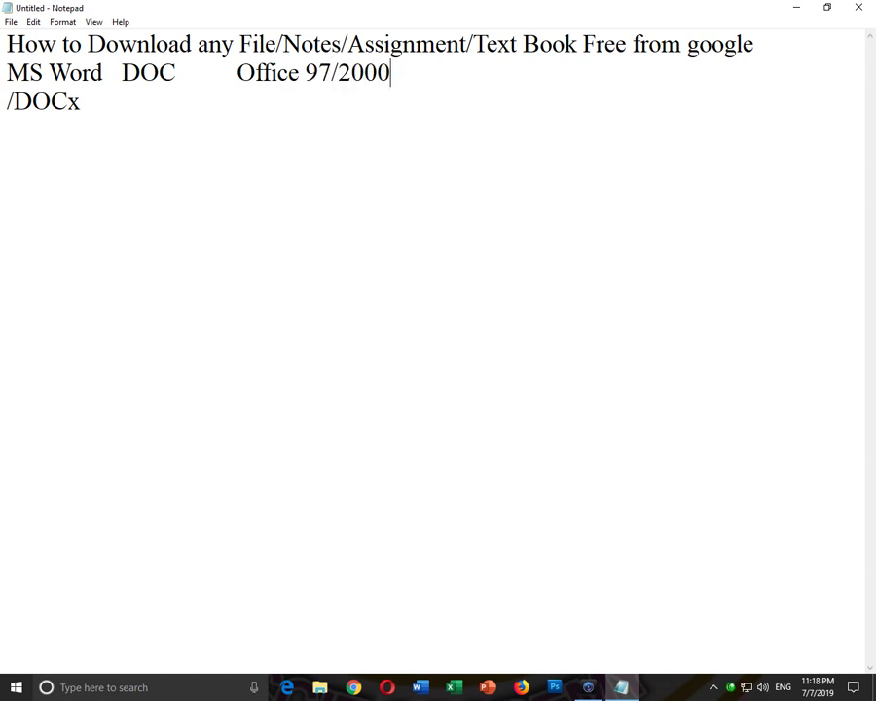
type("/2006")
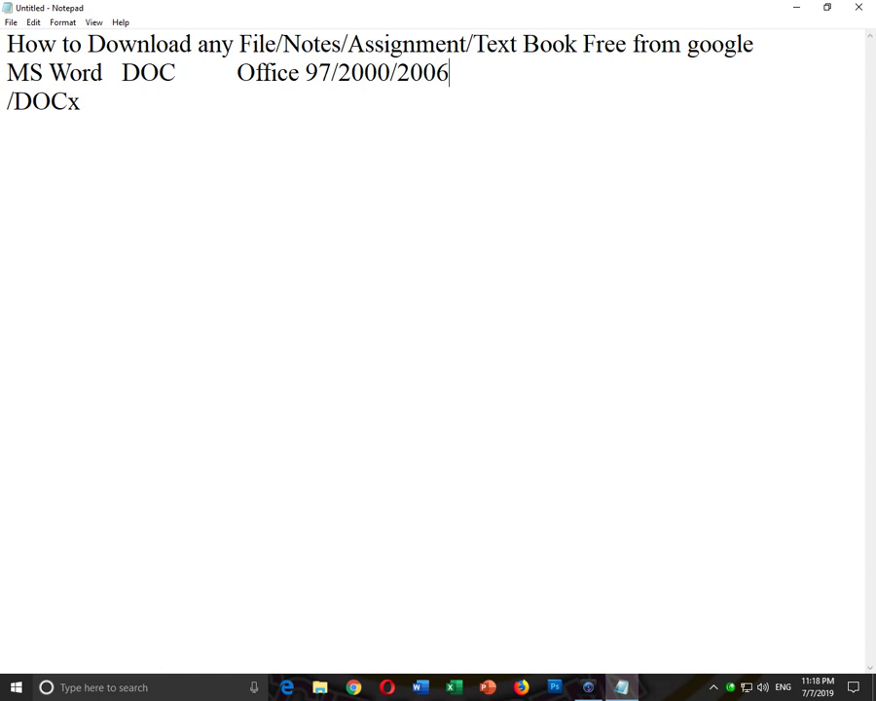
key("BackSpace")
type("3")
left_click(121, 72)
type(".")
Replace "/DOCx" on the third line with "Office 2007/2010/2013/2016/2019", indented to align with the Office versions above
left_click_drag(7, 101, 14, 101)
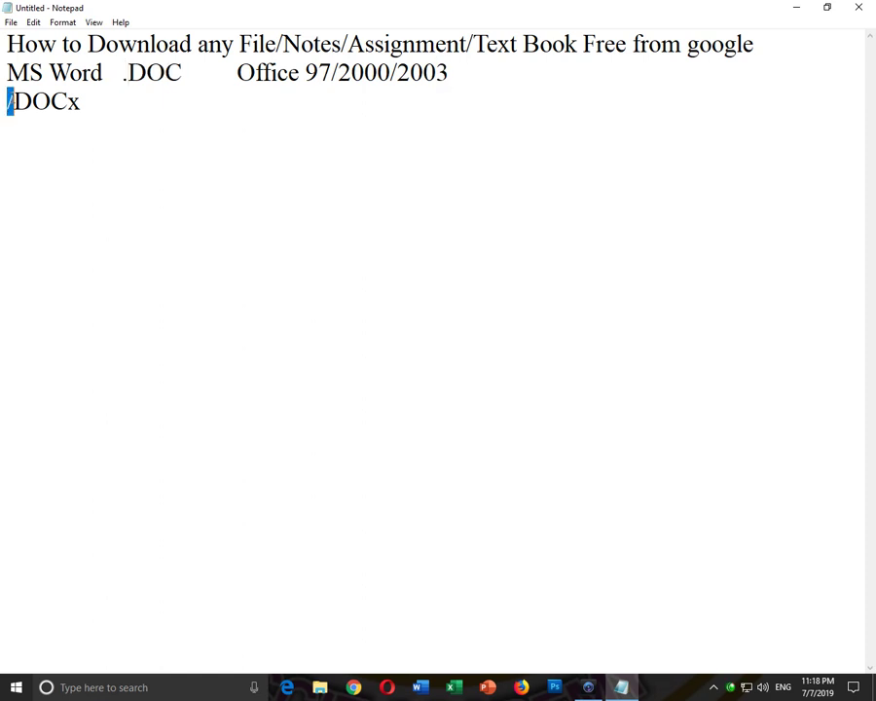
key("BackSpace")
key("Tab")
key("Tab")
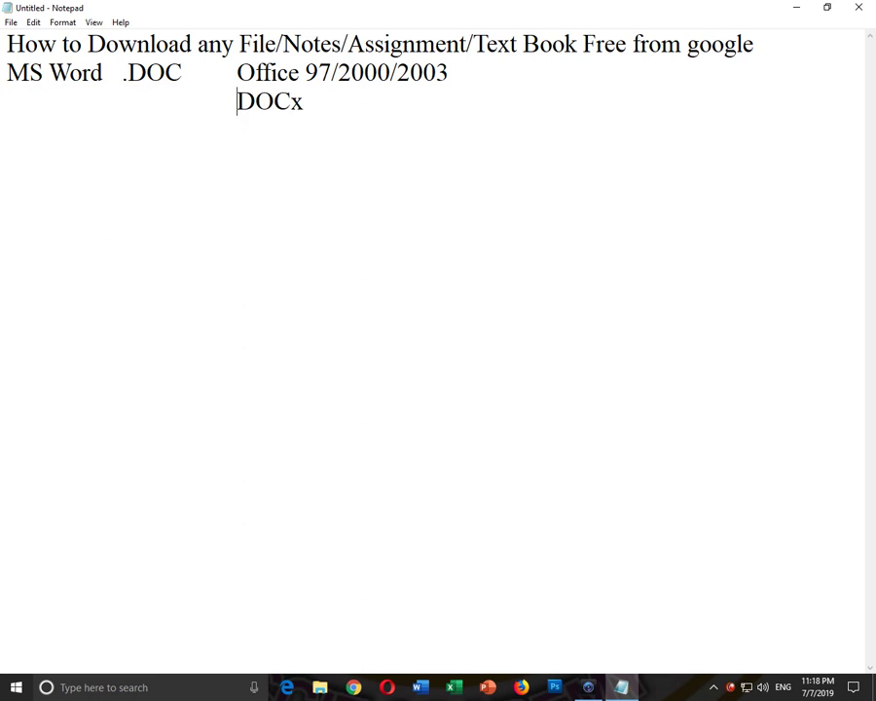
type("Offc")
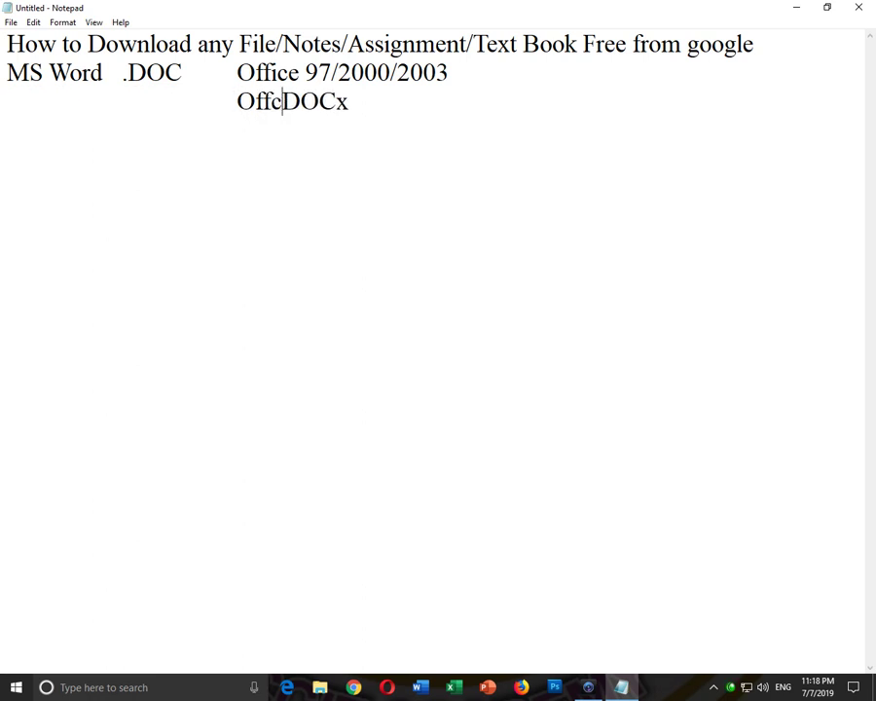
key("BackSpace")
type("ice")
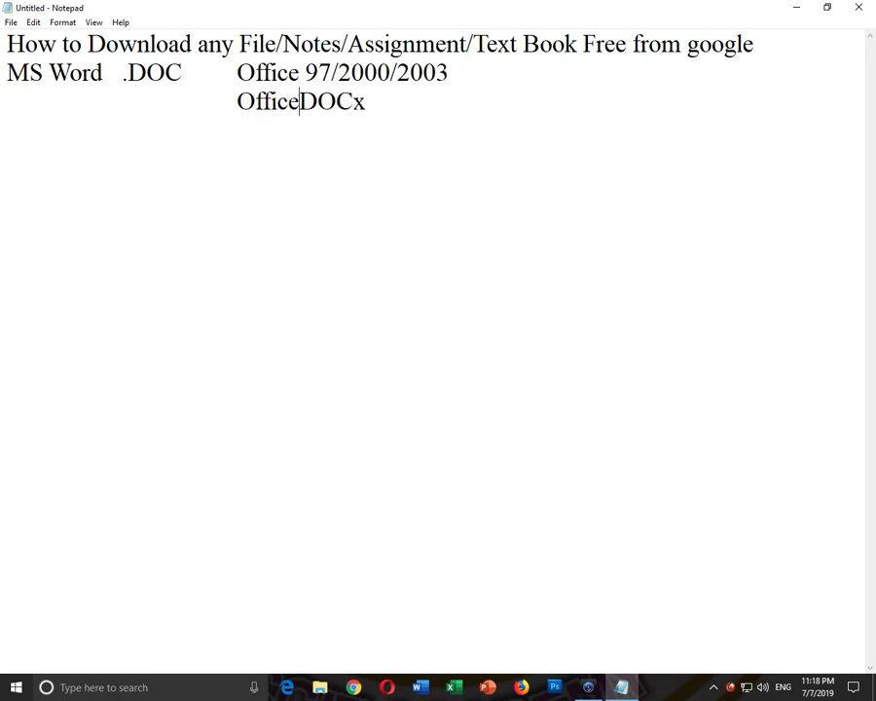
type(" 2007")
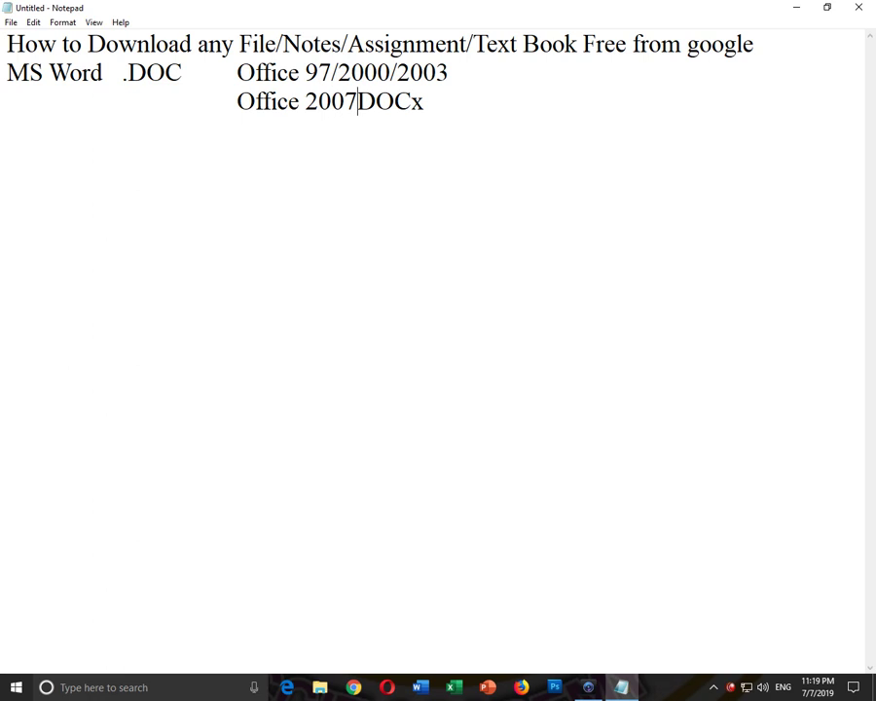
type("/2010")
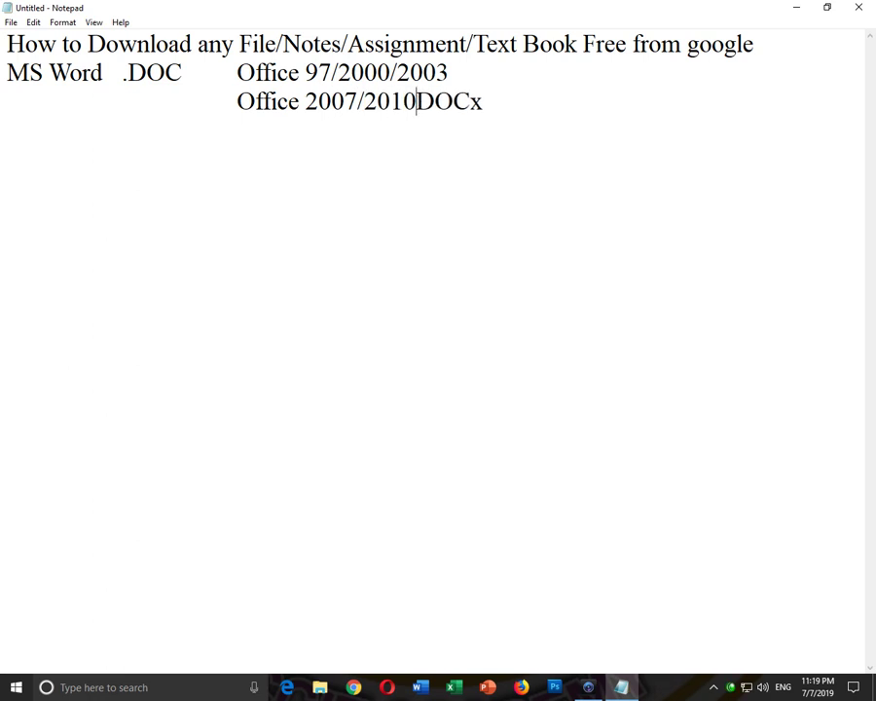
type("/2013/20")
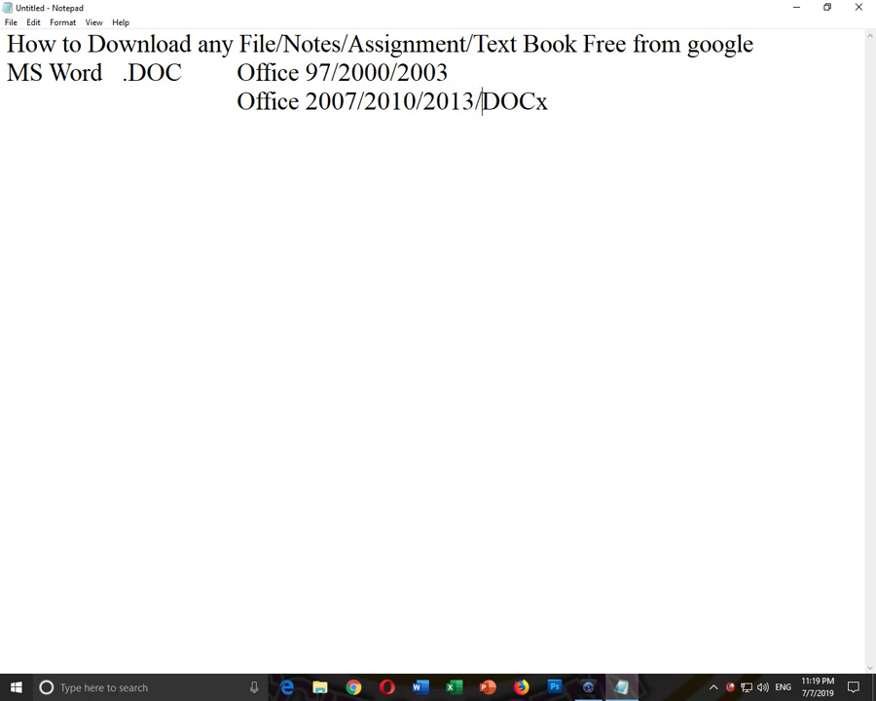
type("16/2019")
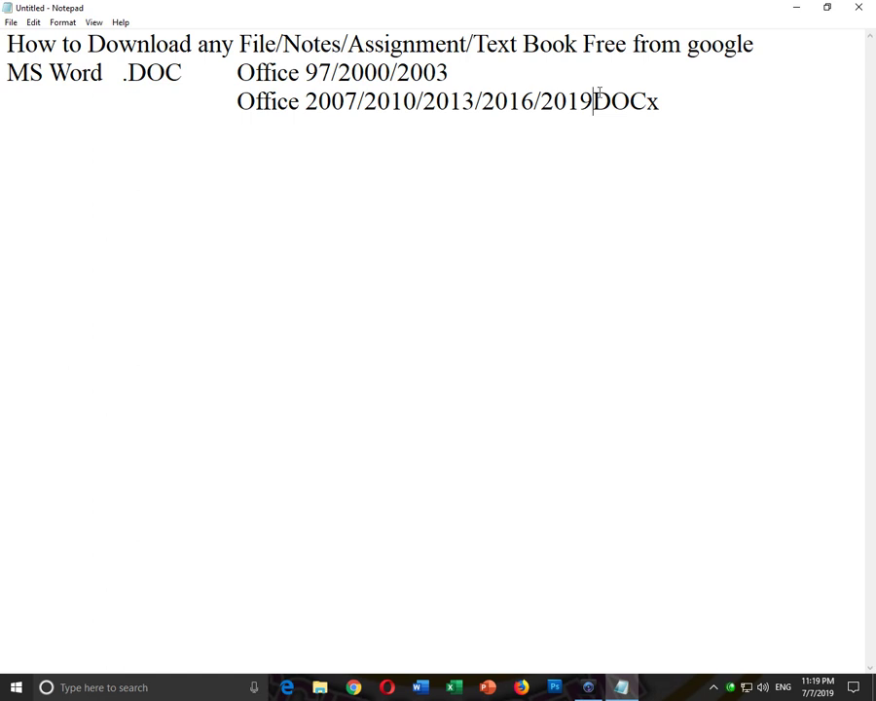
left_click_drag(597, 101, 661, 103)
key("BackSpace")
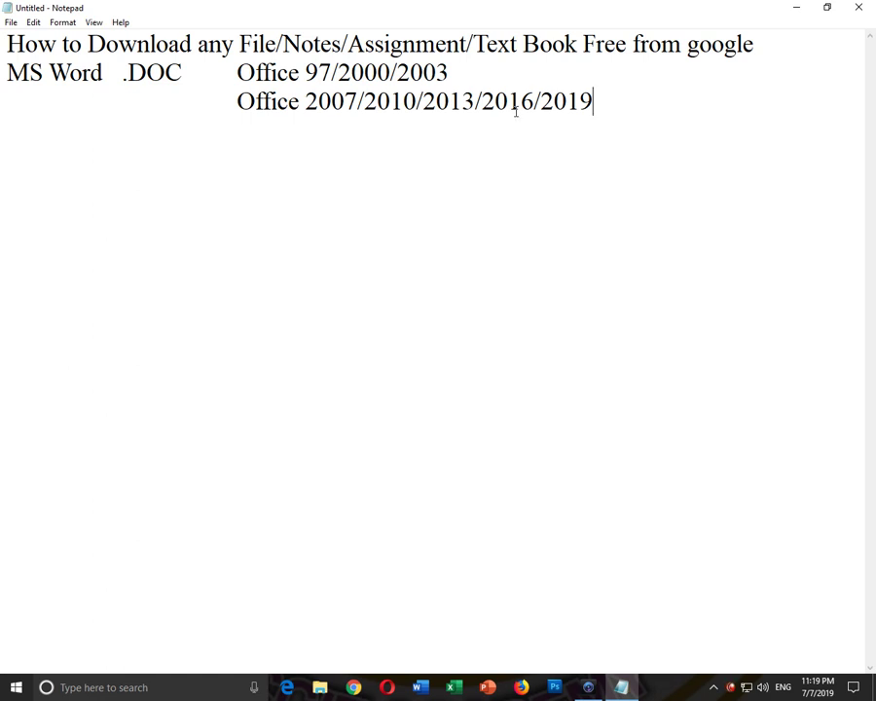
Insert ".DOCX" before the Office 2007–2019 versions, aligned beneath ".DOC"
left_click(162, 115)
type(".DOCx")
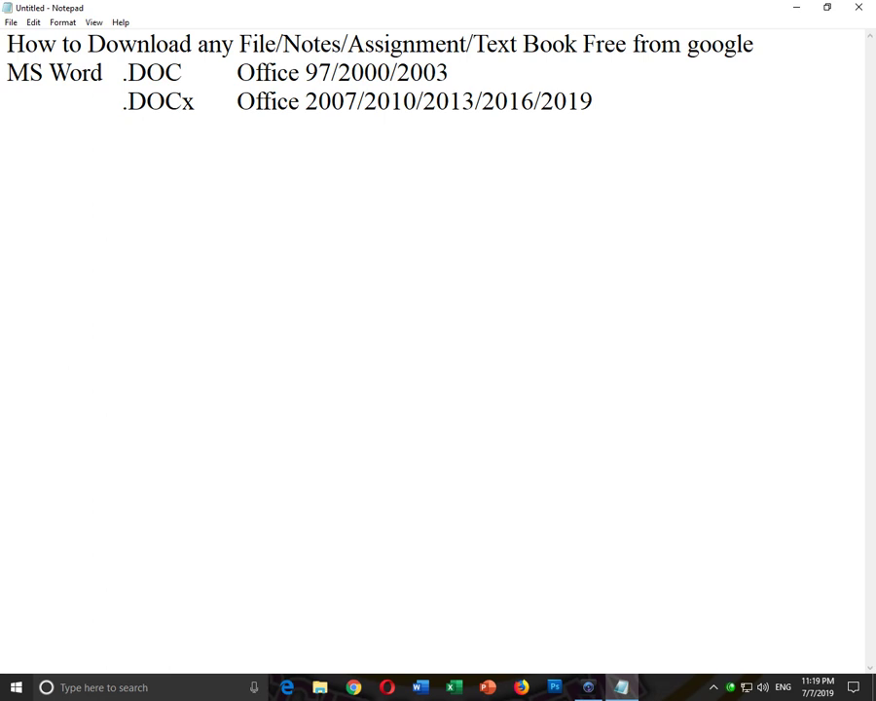
key("BackSpace")
type("X")
Add a new line with "MS Excel", ".xls" and a copy of "Office 97/2000/2003" from the Word line, aligned in columns
left_click(596, 99)
key("Return")
type("MS ")
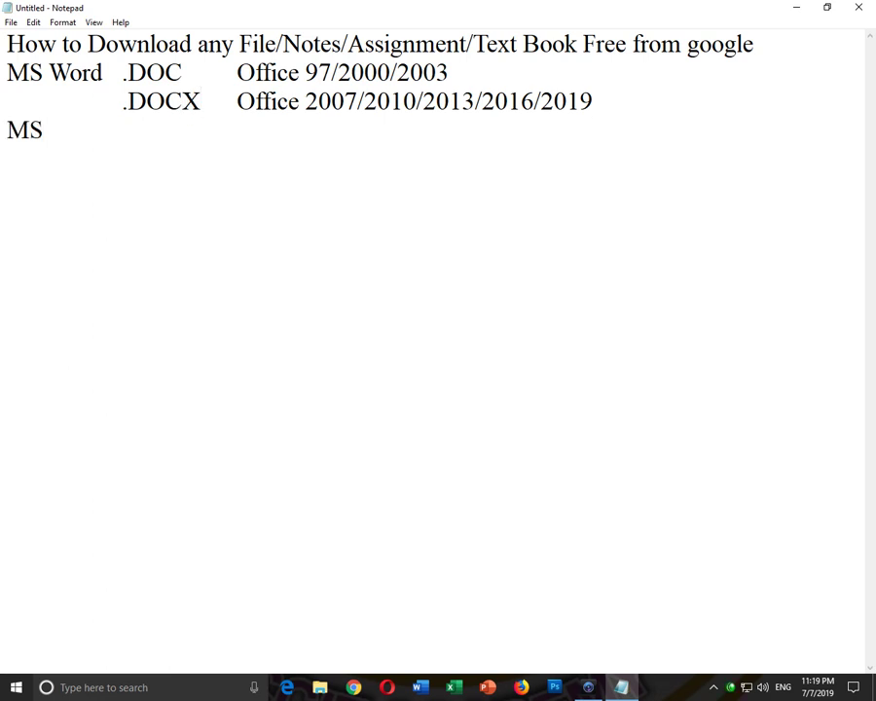
type("Excel")
key("Tab")
type(".xls")
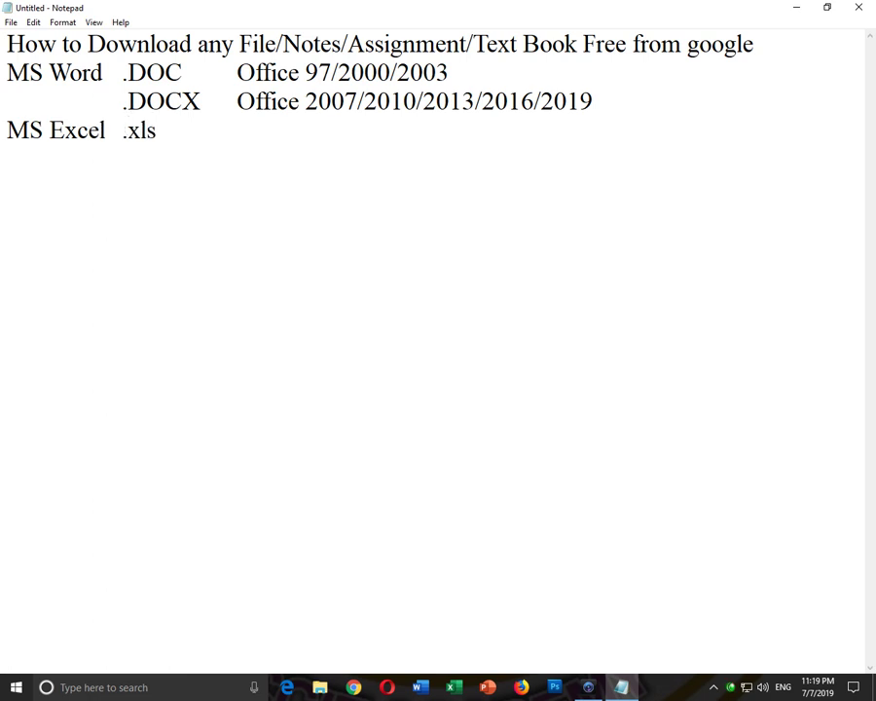
key("Tab")
left_click_drag(466, 72, 240, 74)
key("ctrl+c")
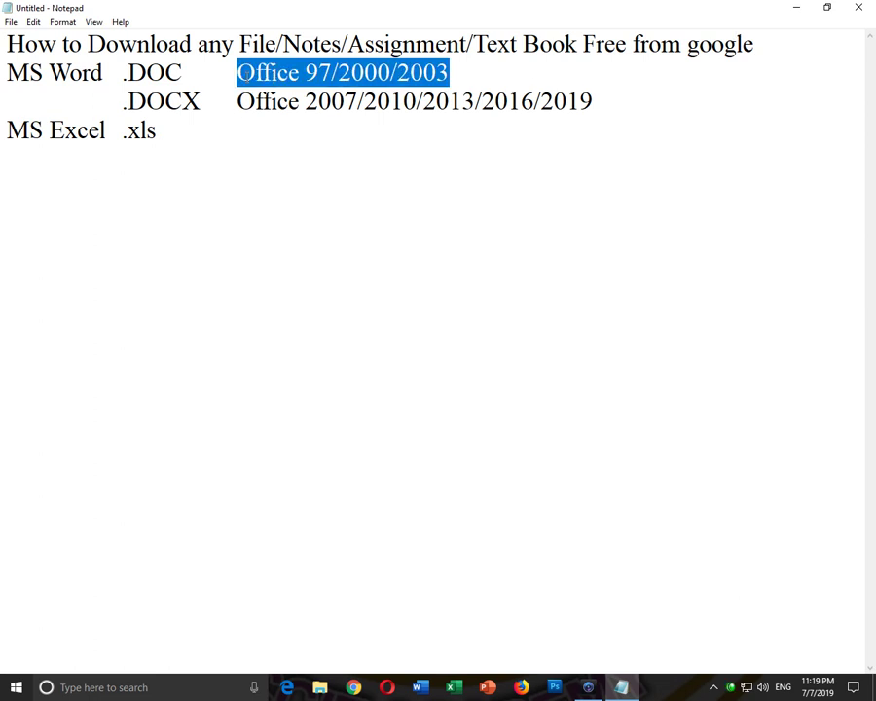
left_click(237, 132)
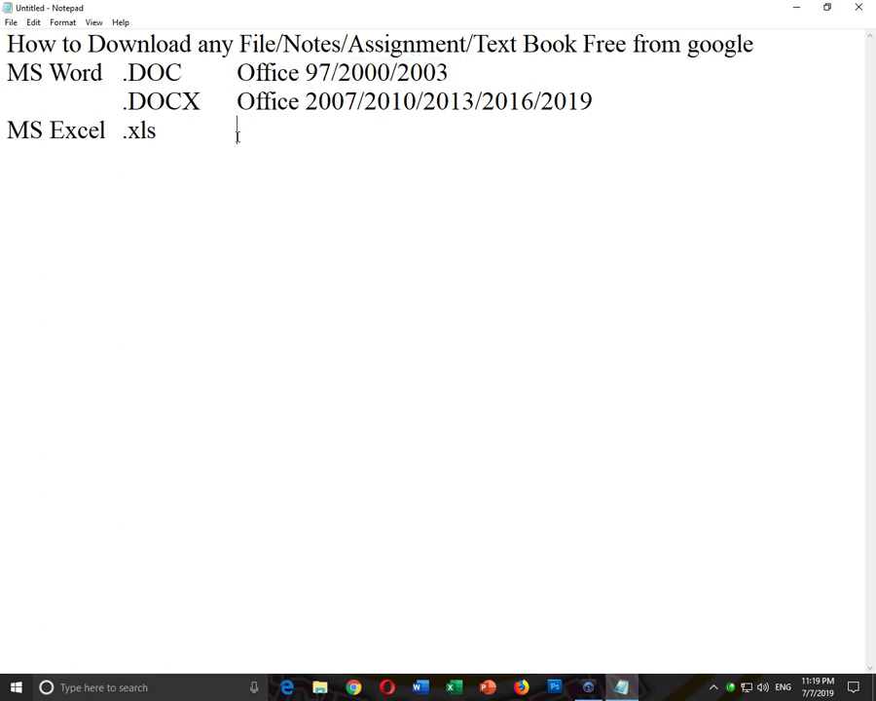
key("ctrl+v")
Start another line below the .xls entry with "MS Excel" and the extension ".xlsx" in the second column
left_click_drag(155, 132, 128, 131)
left_click(448, 132)
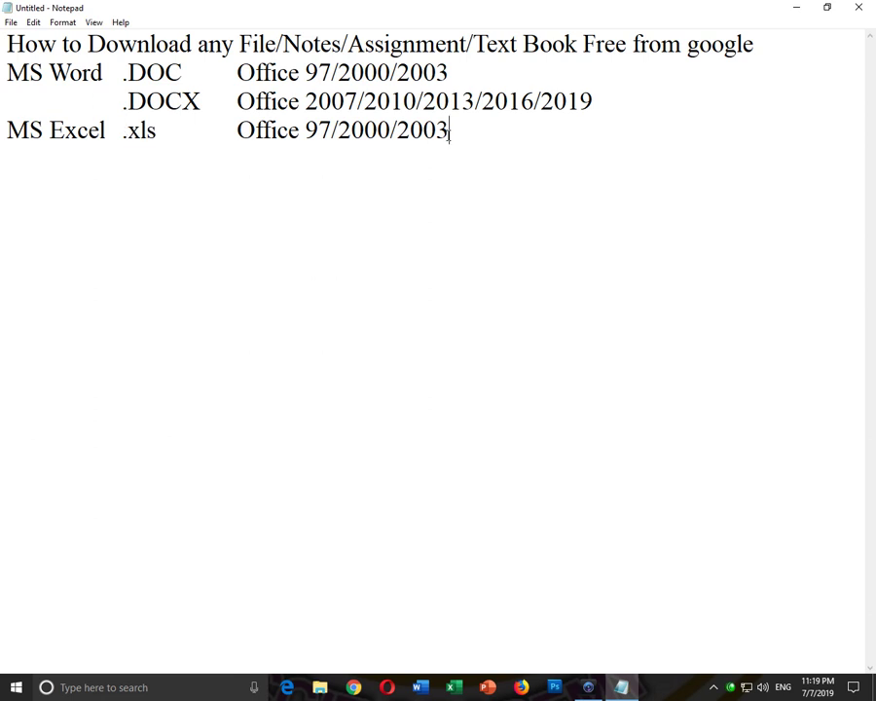
key("Return")
type("MS Excel")
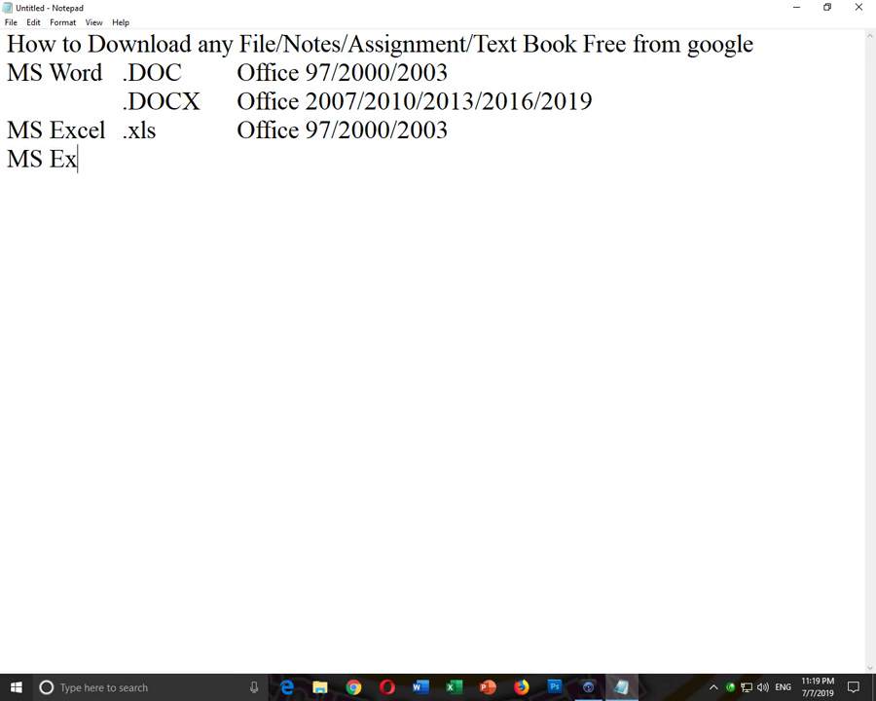
key("Tab")
type(".")
type("cl")
key("BackSpace")
key("BackSpace")
type("xlsx")
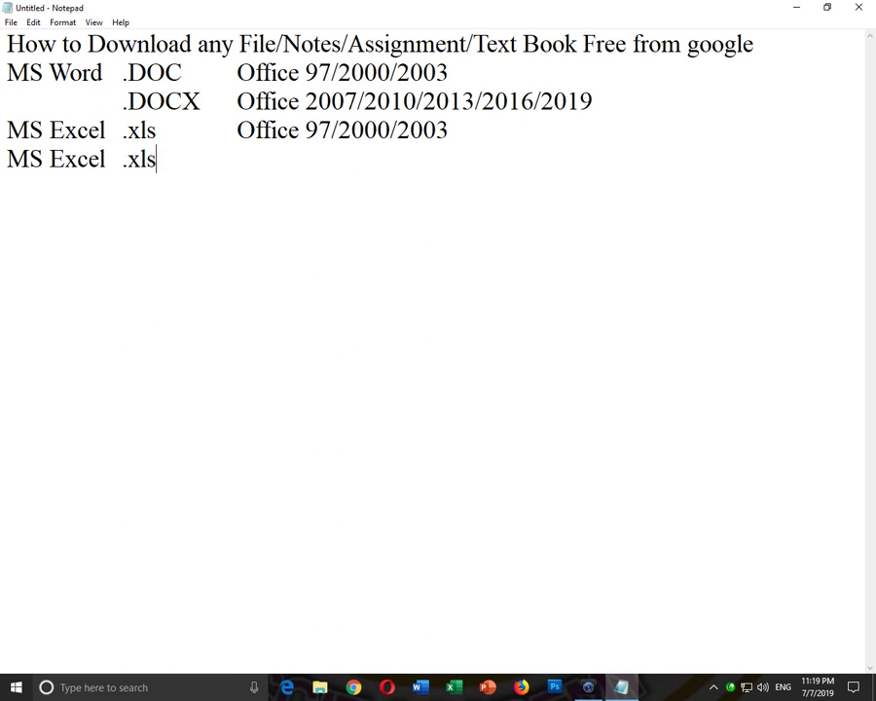
Copy "Office 2007/2010/2013/2016/2019" from the .DOCX line into the third column of the .xlsx line, then start a new line
left_click_drag(236, 102, 594, 99)
key("ctrl+c")
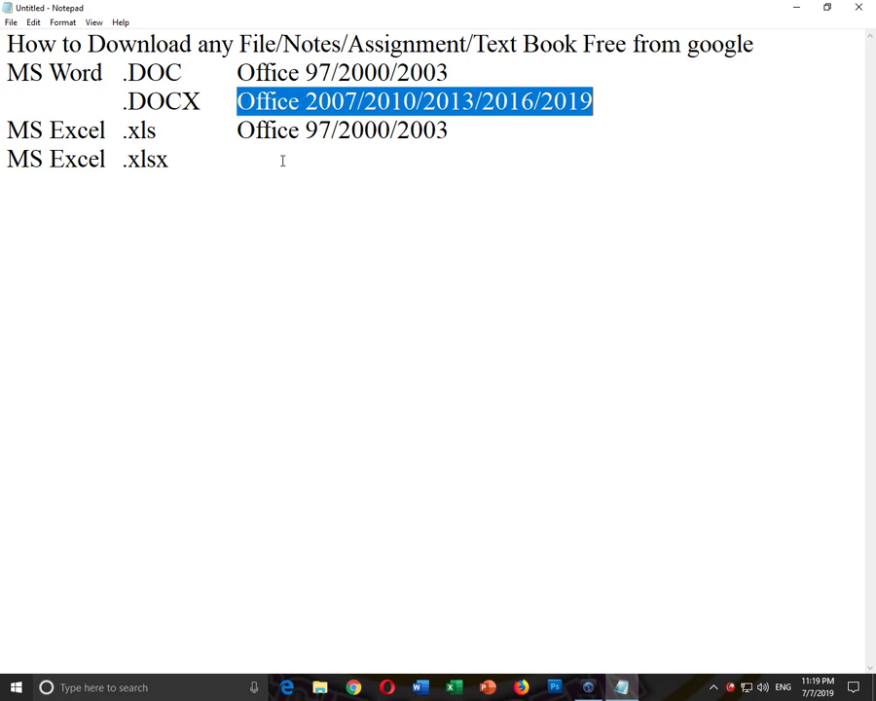
left_click(246, 167)
key("Tab")
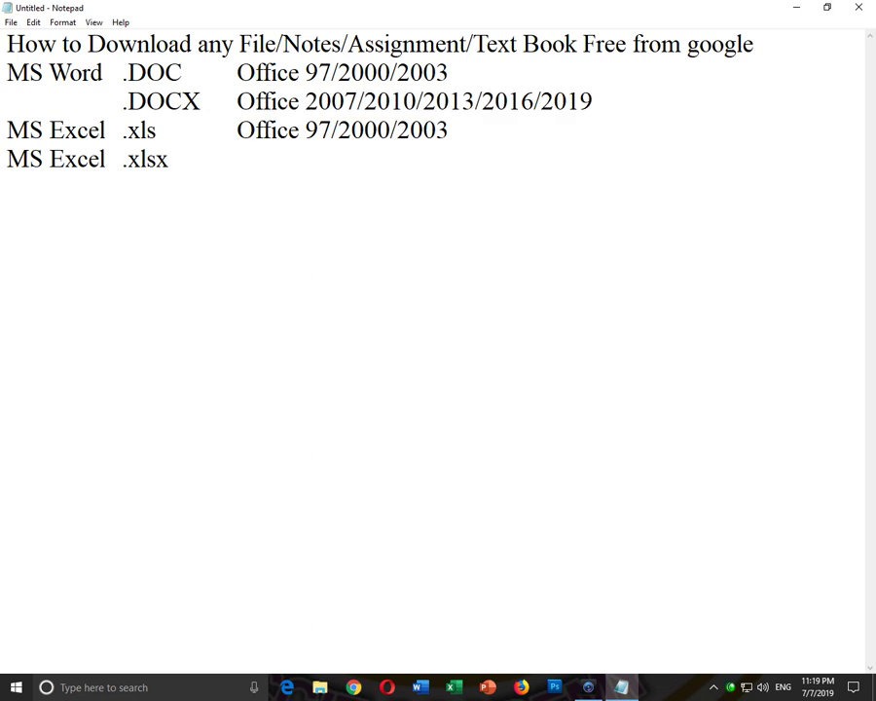
key("ctrl+v")
key("Return")
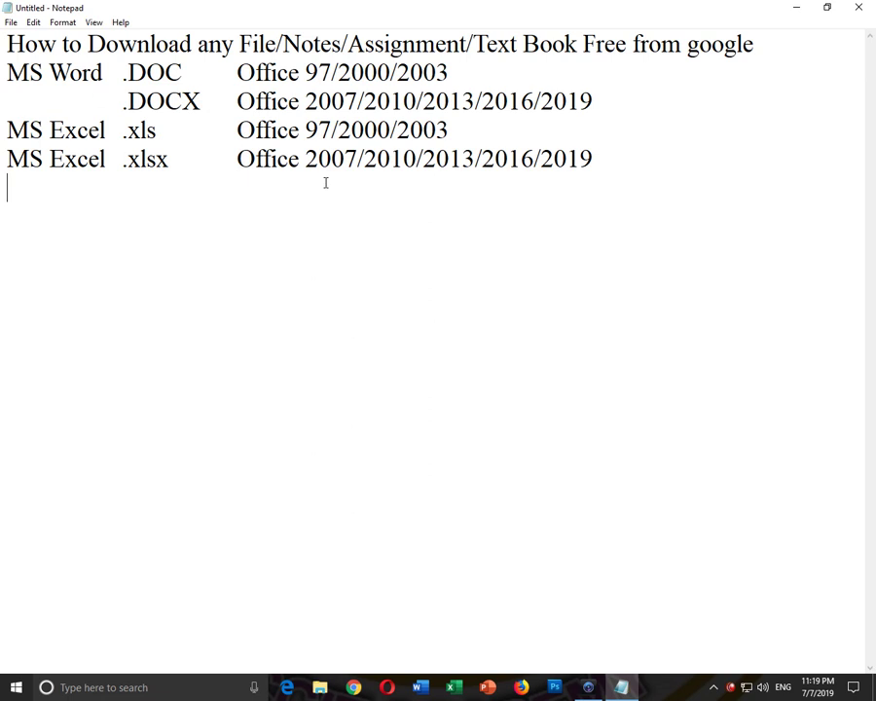
Duplicate the two MS Excel lines below and change the copies to "MS Power Point" with extensions ".ppt" and ".pptx", keeping all columns aligned
left_click_drag(595, 160, 3, 136)
key("ctrl+c")
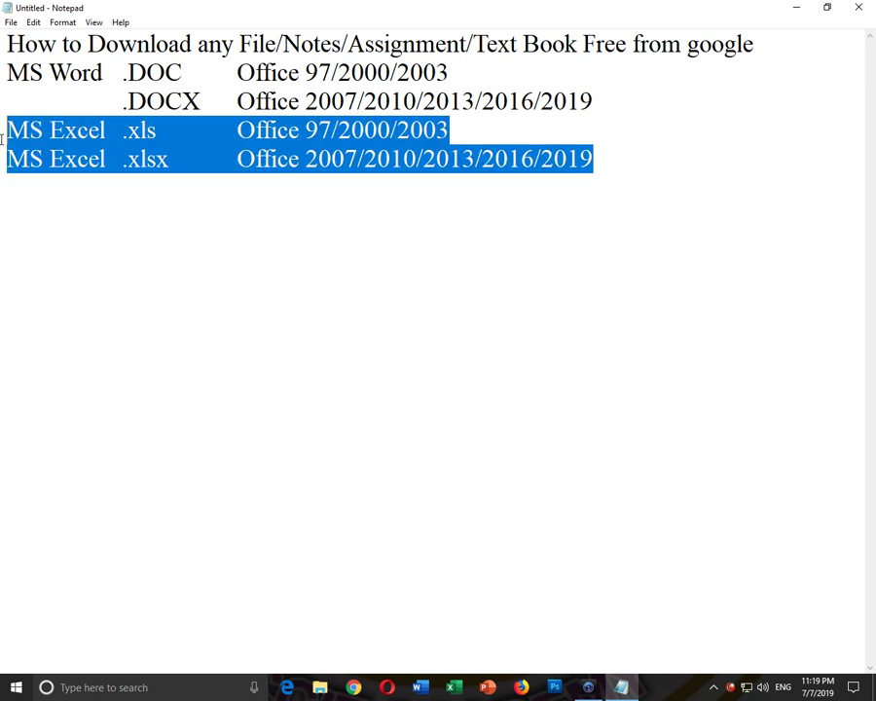
left_click(599, 164)
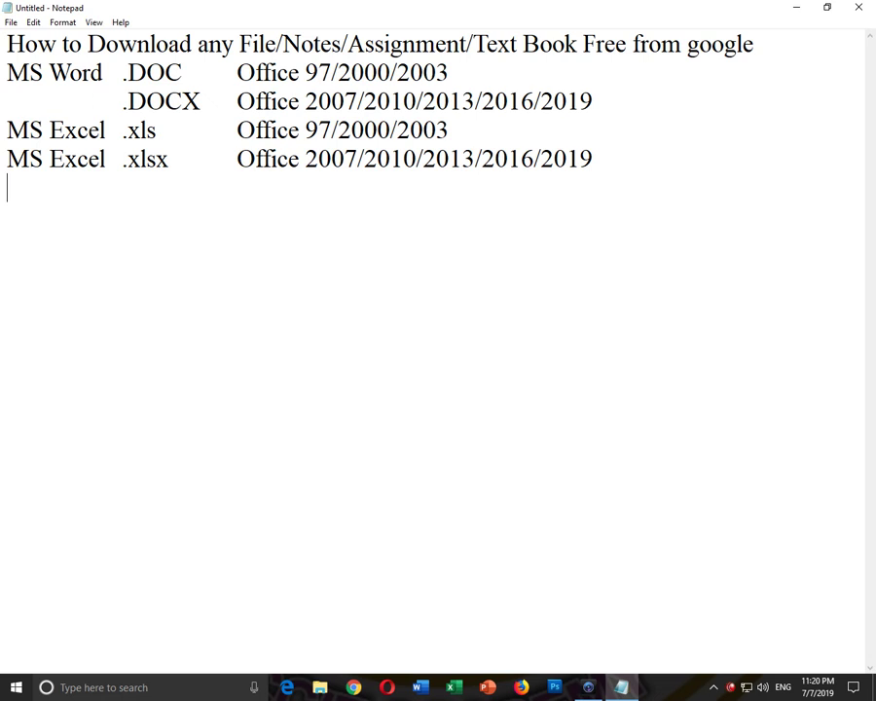
key("ctrl+v")
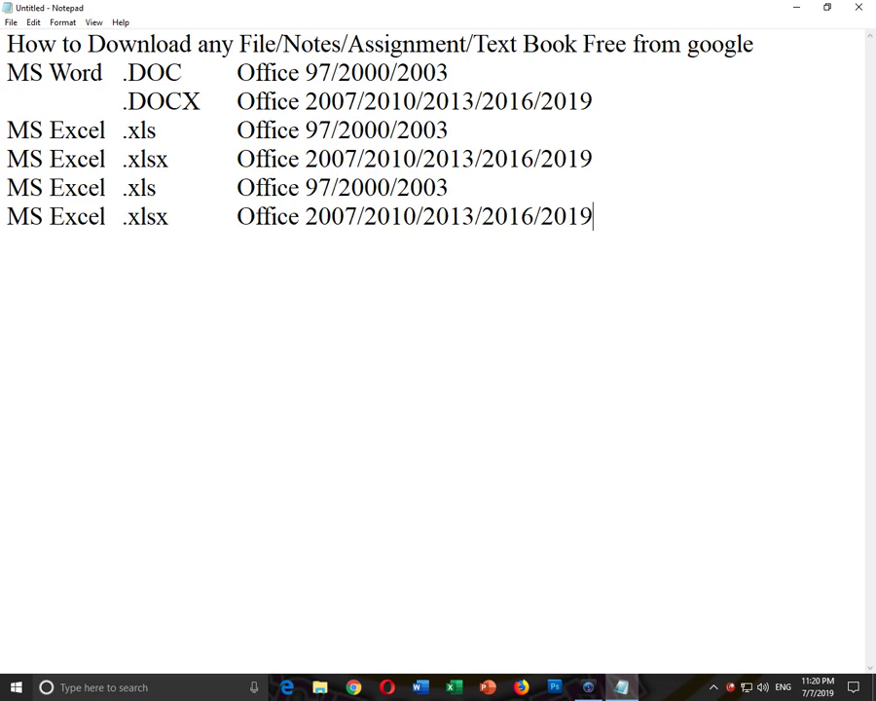
left_click_drag(159, 188, 5, 184)
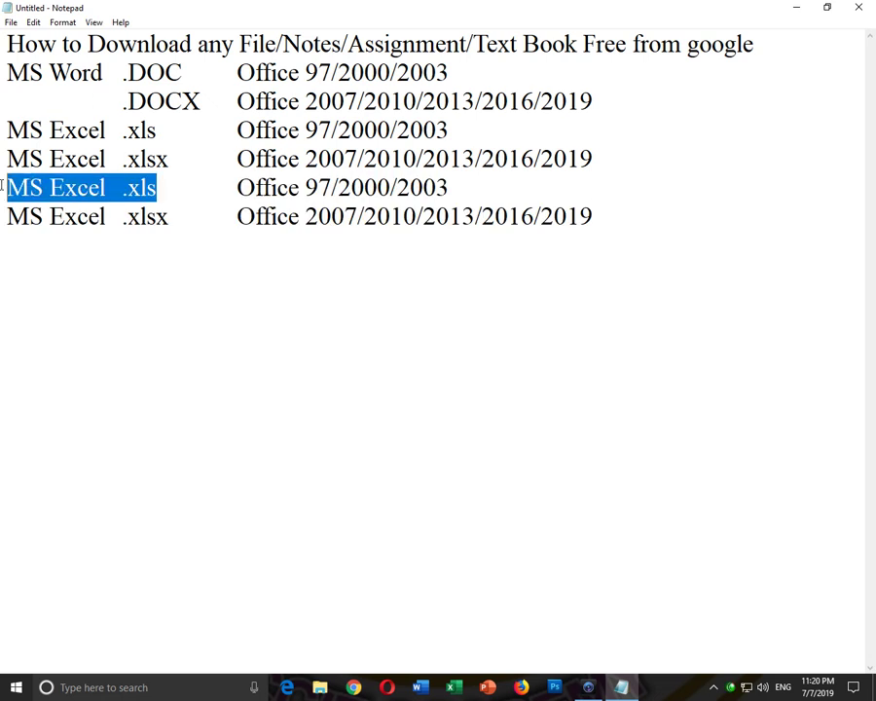
key("Return")
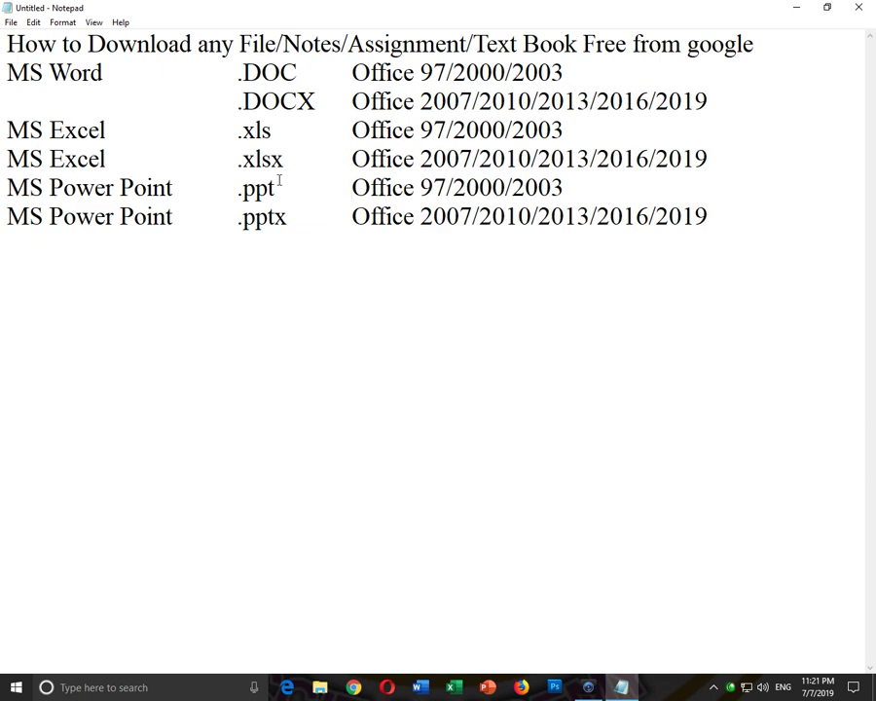
left_click_drag(239, 189, 276, 189)
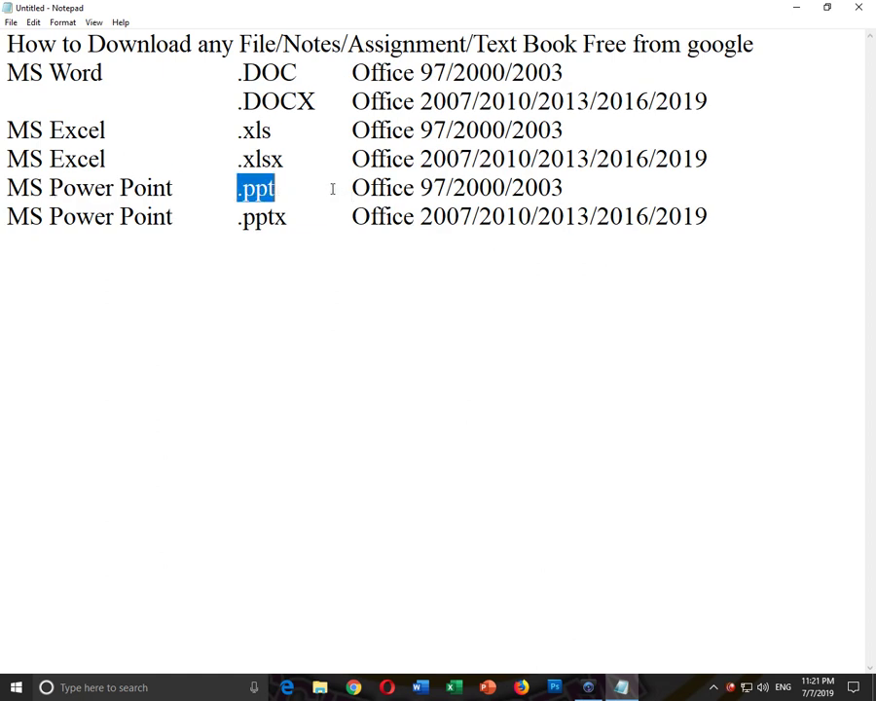
left_click_drag(352, 188, 561, 188)
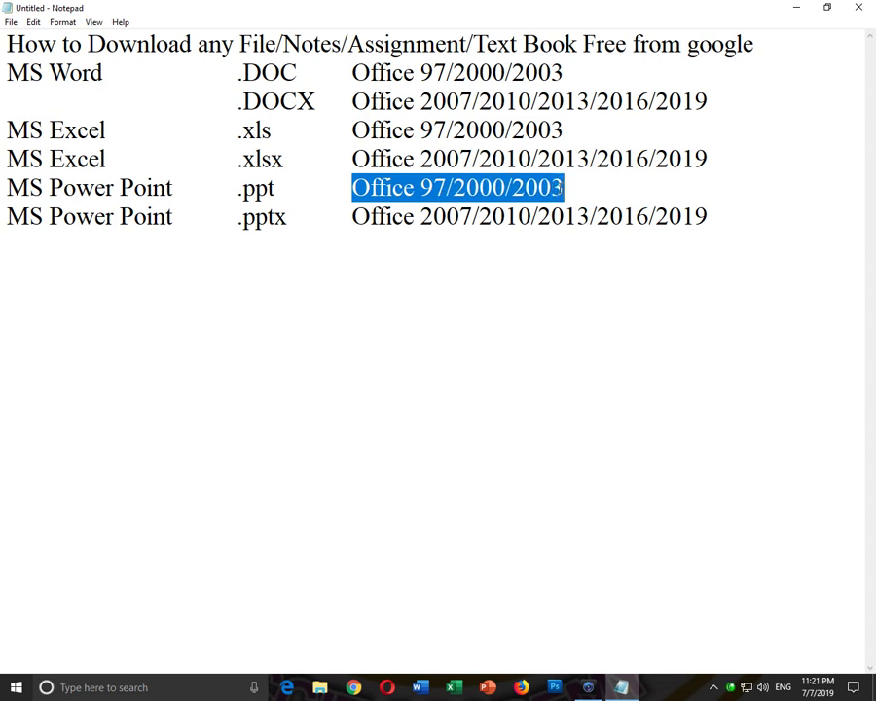
left_click_drag(7, 216, 182, 214)
left_click_drag(238, 216, 696, 216)
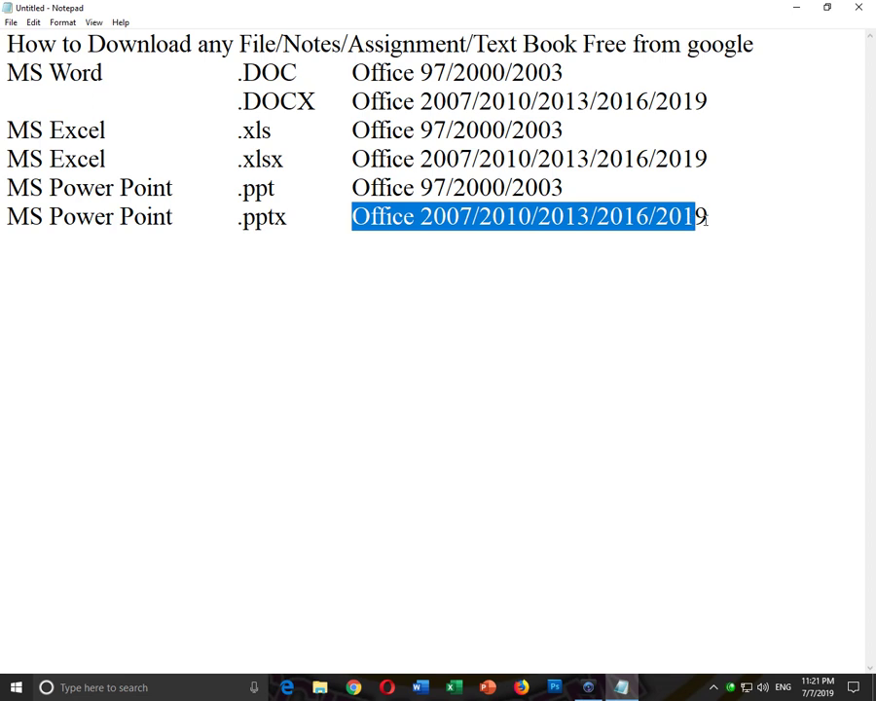
Add a new line below the .pptx entry with "Adobe Reader" and the extension ".pdf" in the second column
left_click(710, 218)
key("Return")
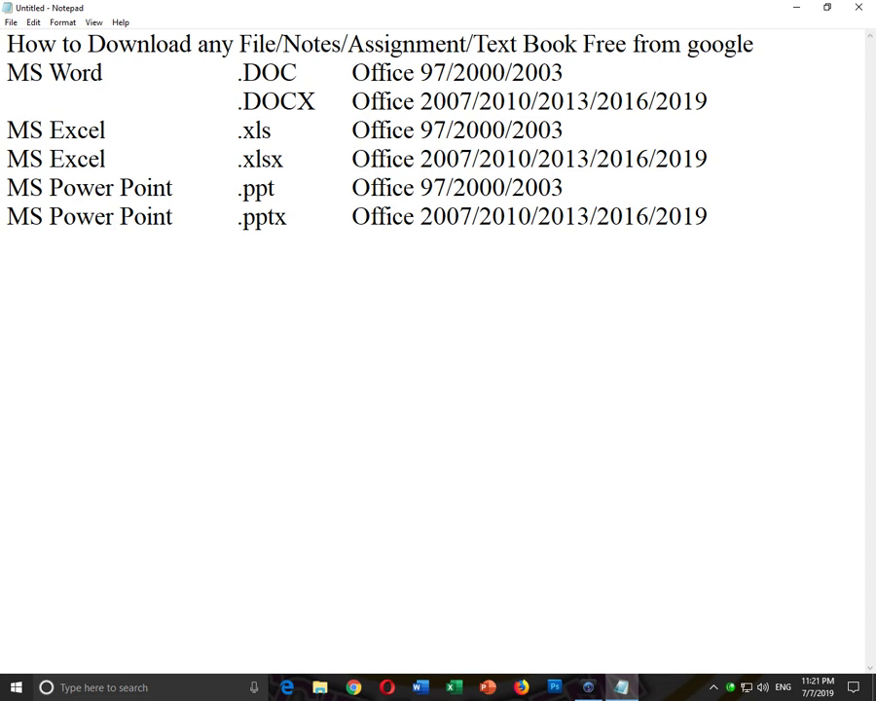
type("Adobe Reader")
key("Tab")
type(".pdf")
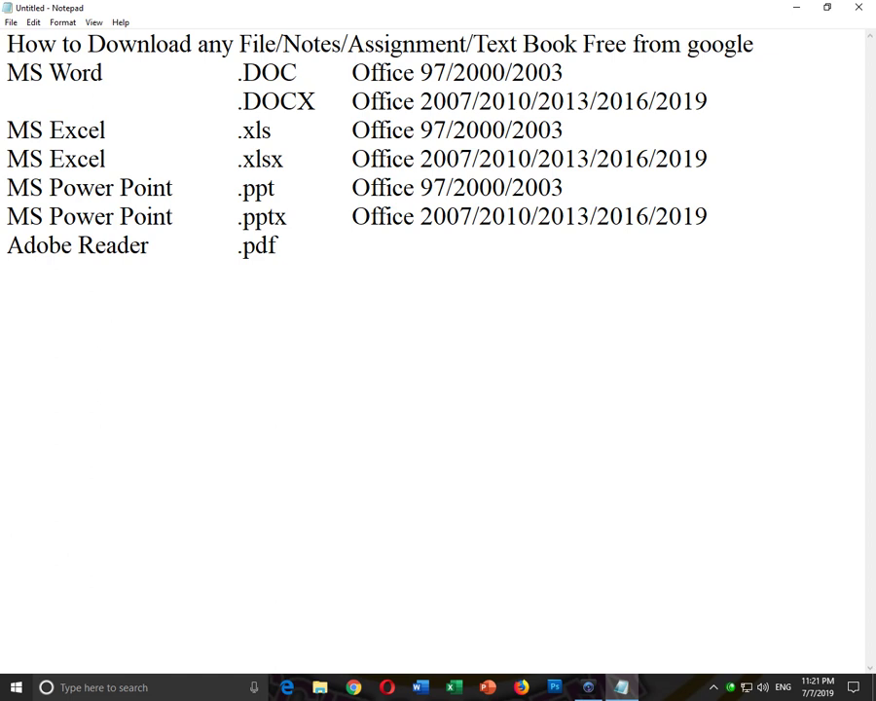
Switch to Google Chrome and open the Google home page
left_click(353, 687)
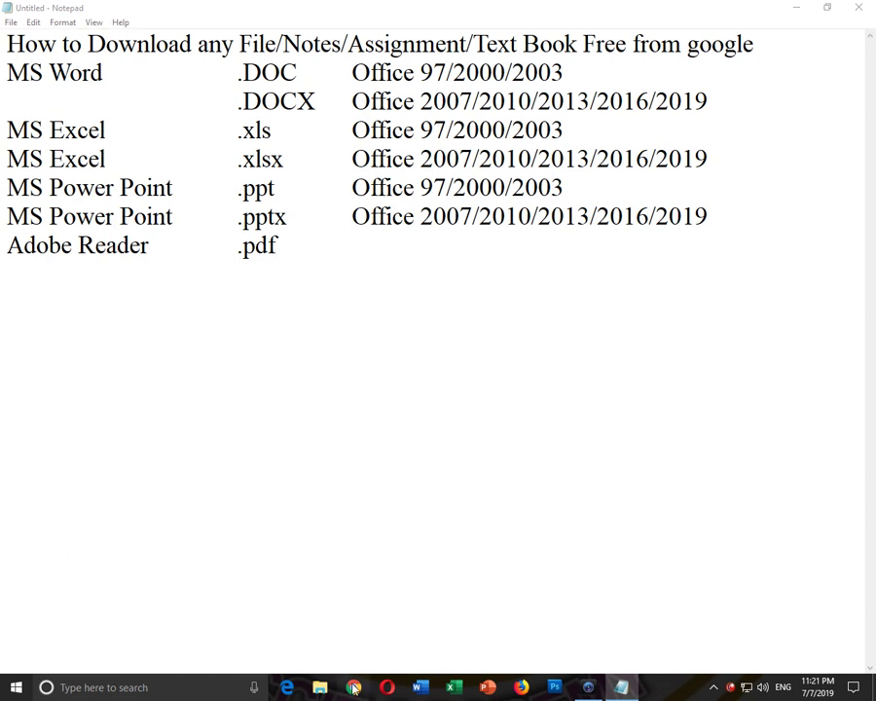
type("gogl")
key("BackSpace")
key("BackSpace")
type("o")
key("Return")
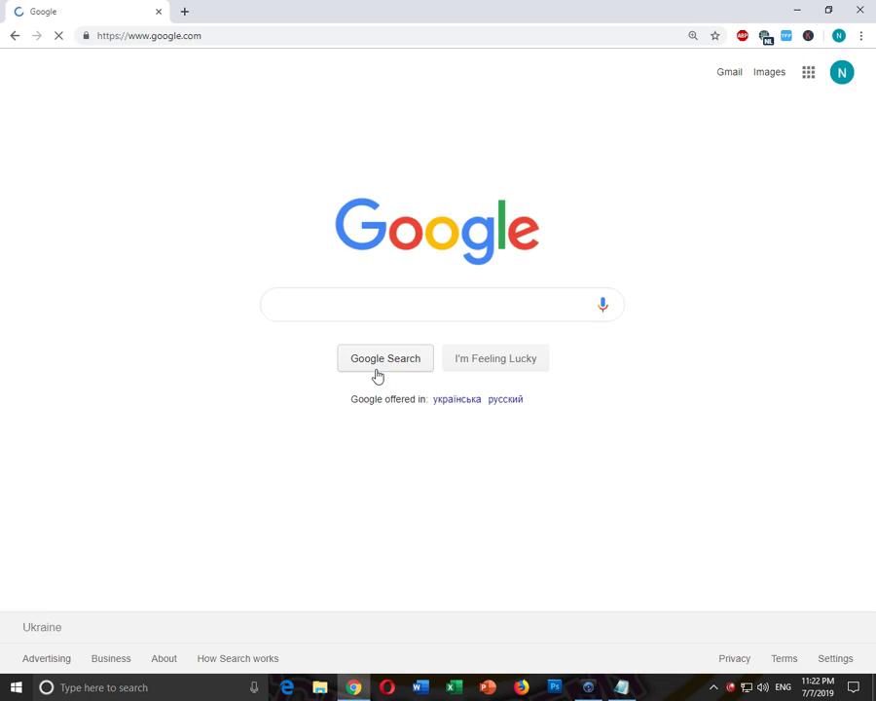
Search Google for "computer ppt"
type("computer ")
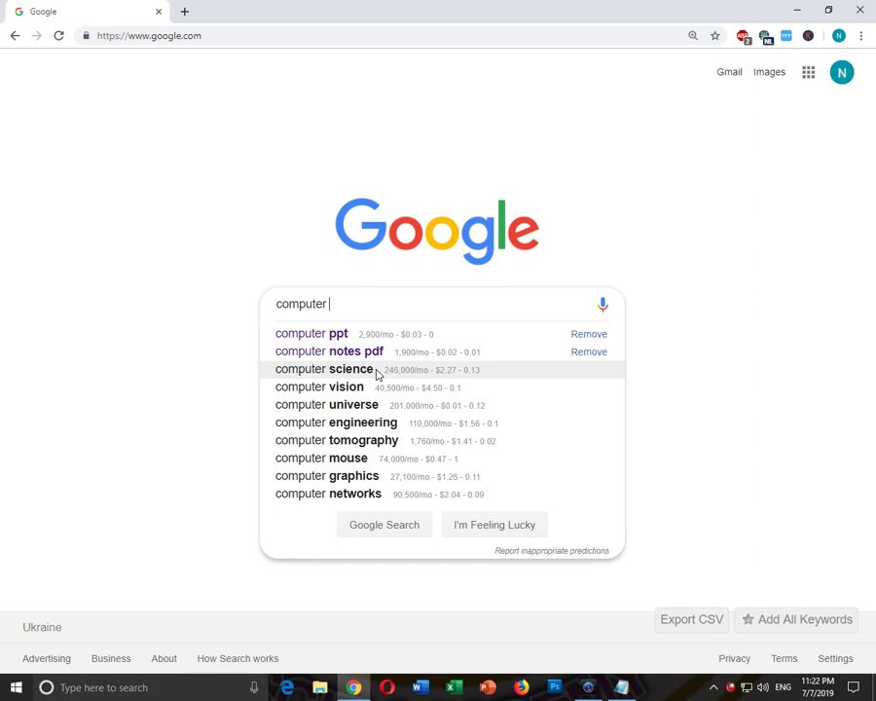
type("ppt")
key("Return")
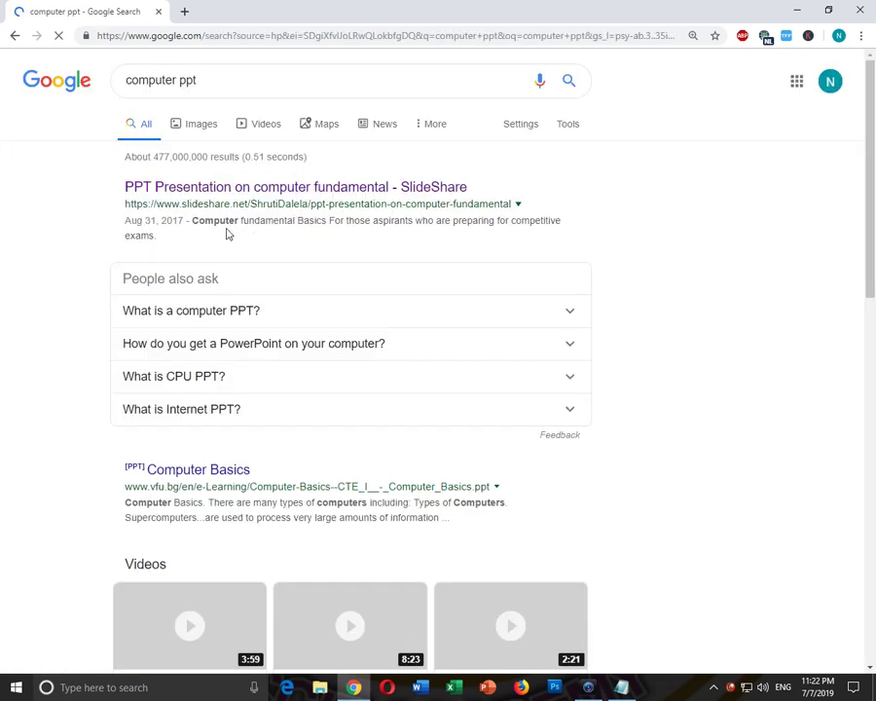
Download the "Computer Basics" PPT file from the vfu.bg search result
scroll(74, 412, "down", 3)
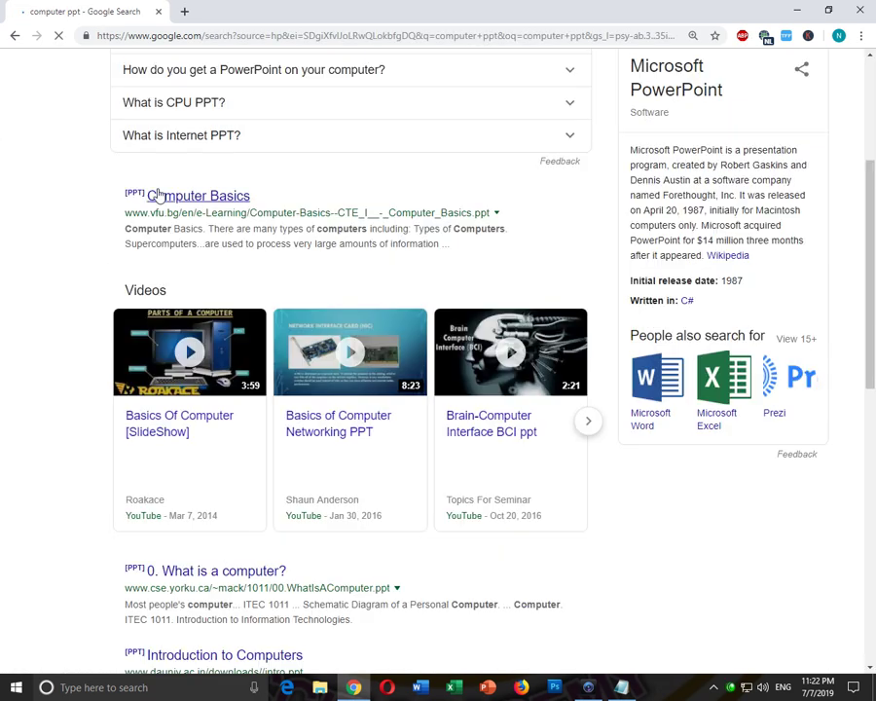
left_click(187, 197)
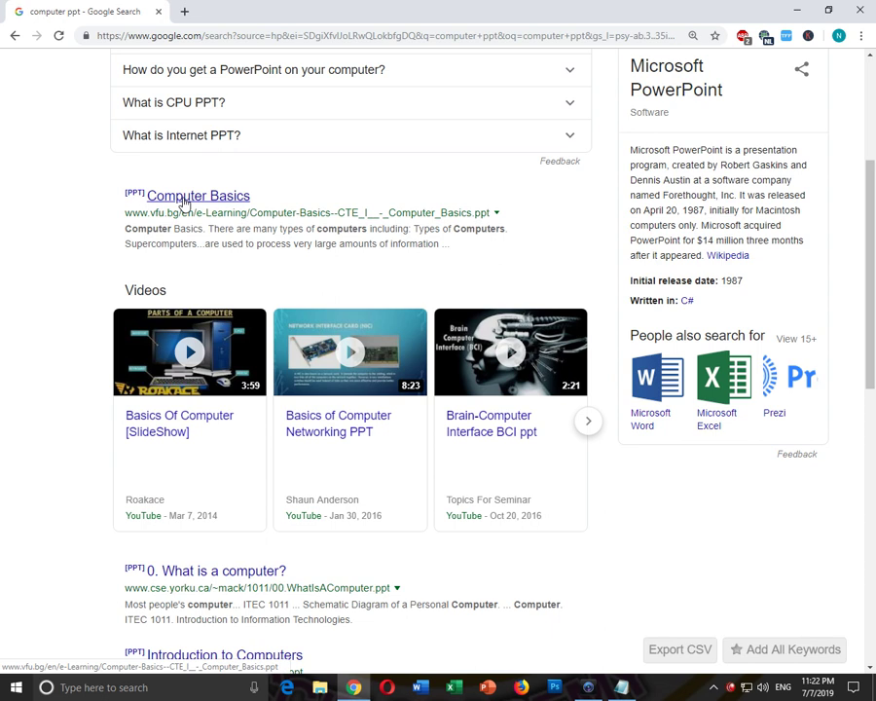
left_click(183, 201)
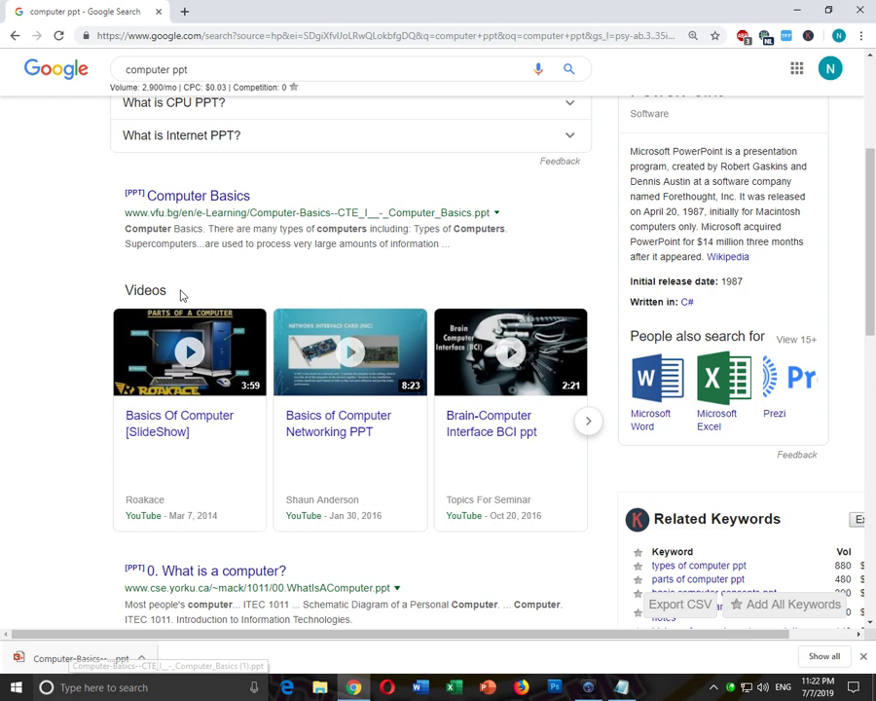
Replace the search query with "computer notes pdf" and run the search
left_click_drag(189, 69, 119, 70)
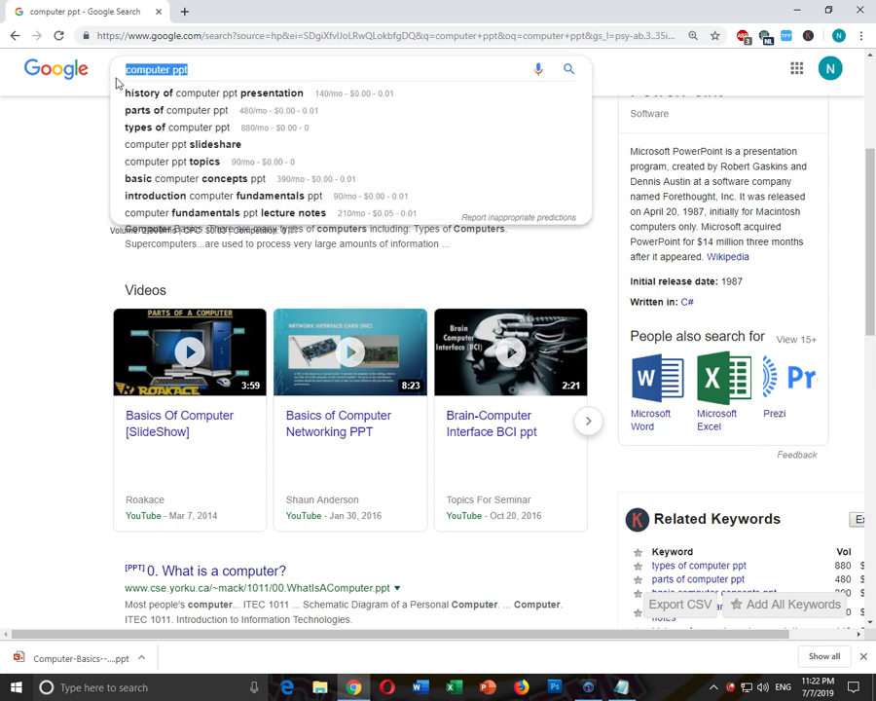
type("coim")
key("BackSpace")
key("BackSpace")
type("om")
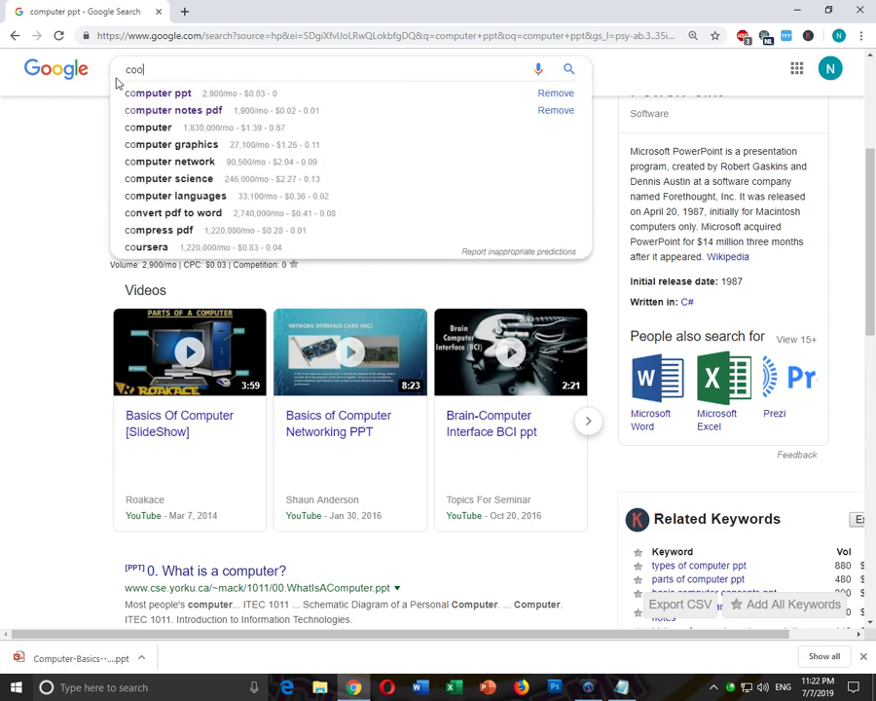
key("BackSpace")
key("BackSpace")
type("mputer notes pdf")
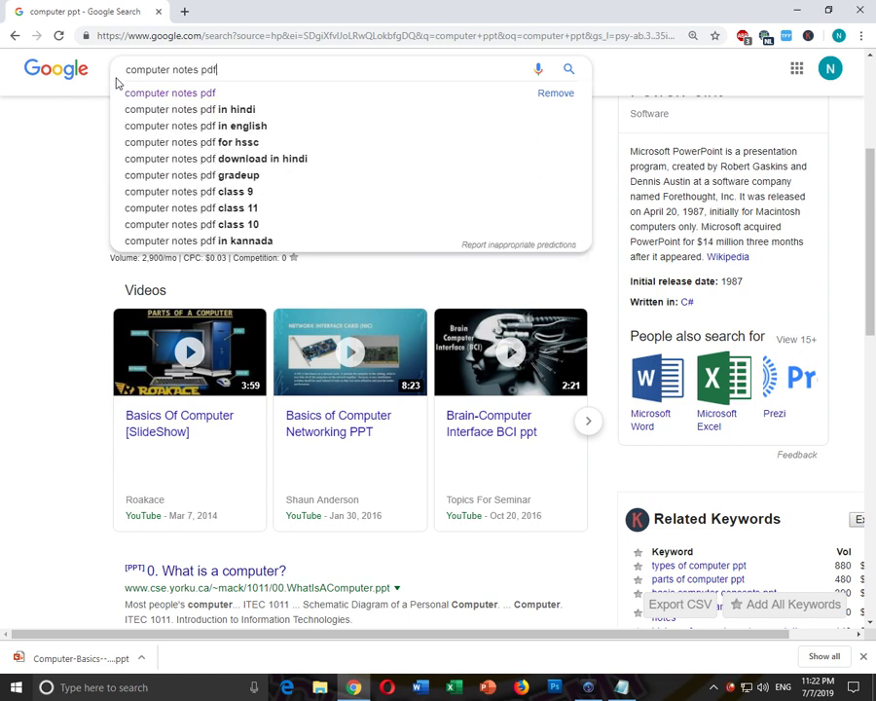
key("Return")
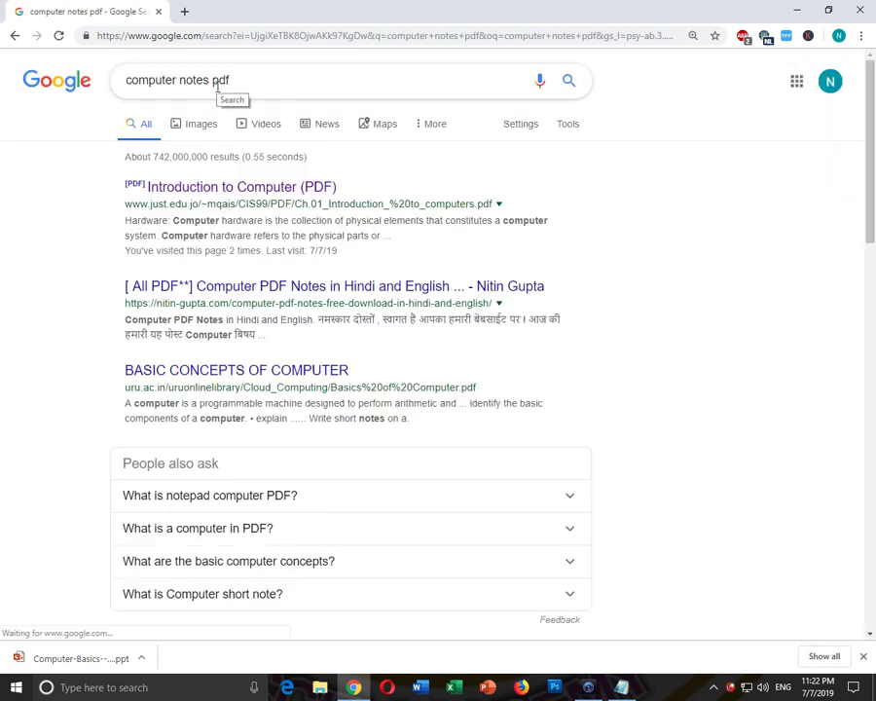
Open the "computer basics.pdf" result from vfu.bg in the search results
double_click(218, 81)
left_click(51, 252)
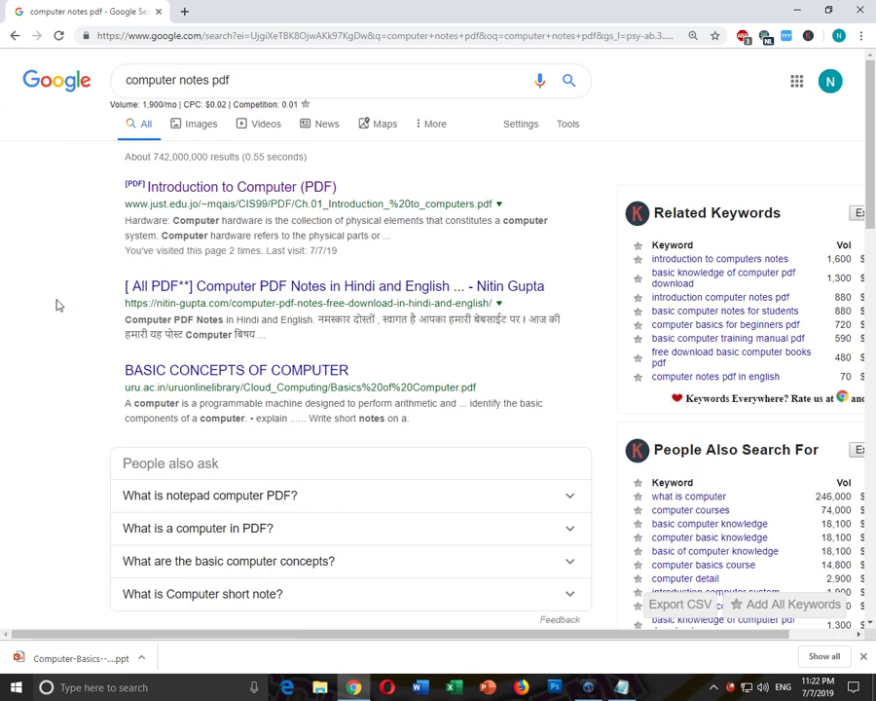
scroll(57, 302, "down", 3)
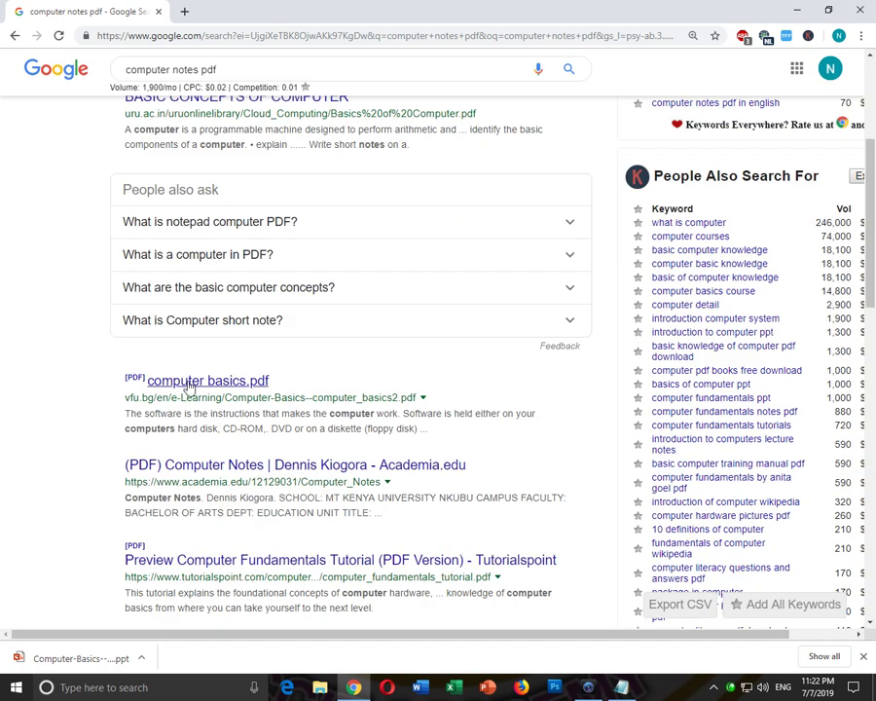
left_click(190, 385)
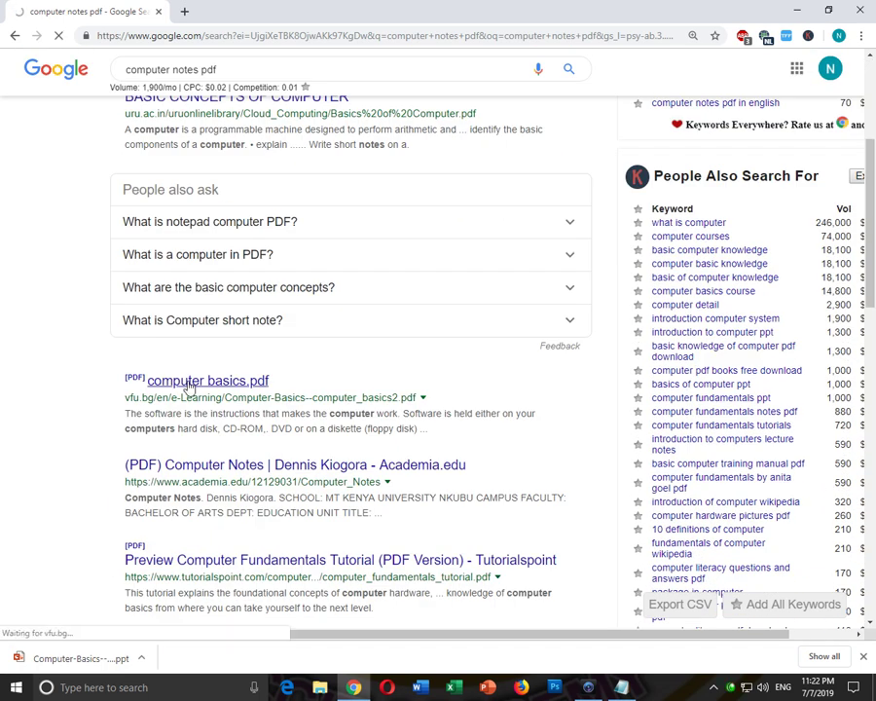